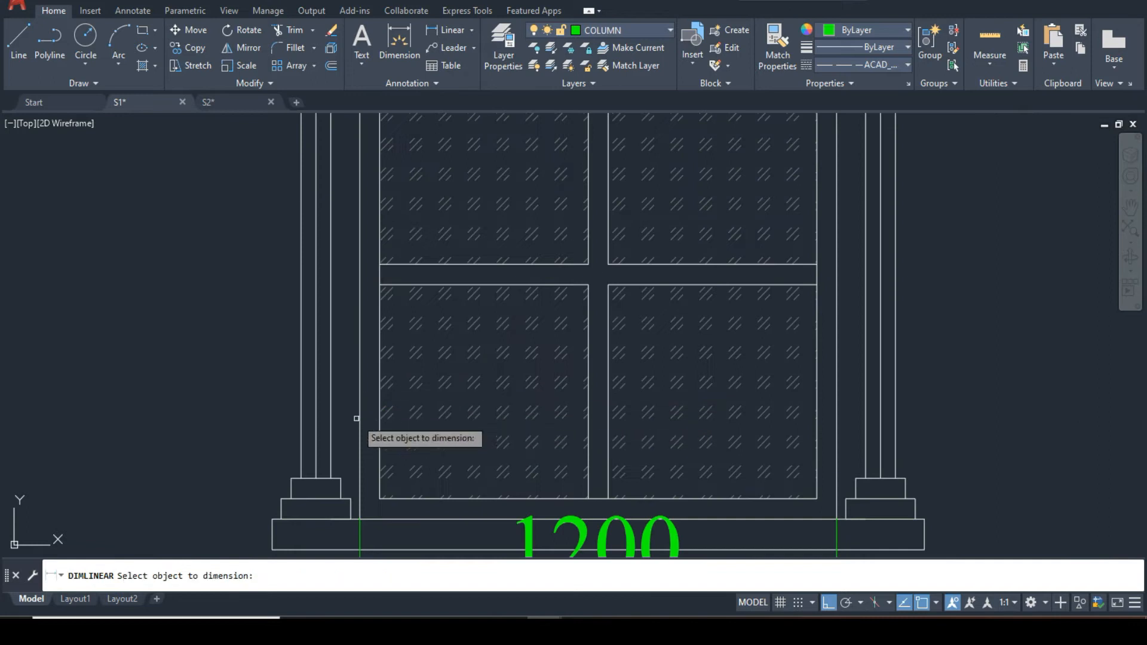
Place a linear dimension for the arched window's height beside the window
{"action": "scroll", "coordinate": [328, 427], "scroll_direction": "down", "scroll_amount": 3}
{"action": "left_click", "coordinate": [258, 385]}
{"action": "scroll", "coordinate": [431, 325], "scroll_direction": "down", "scroll_amount": 4}
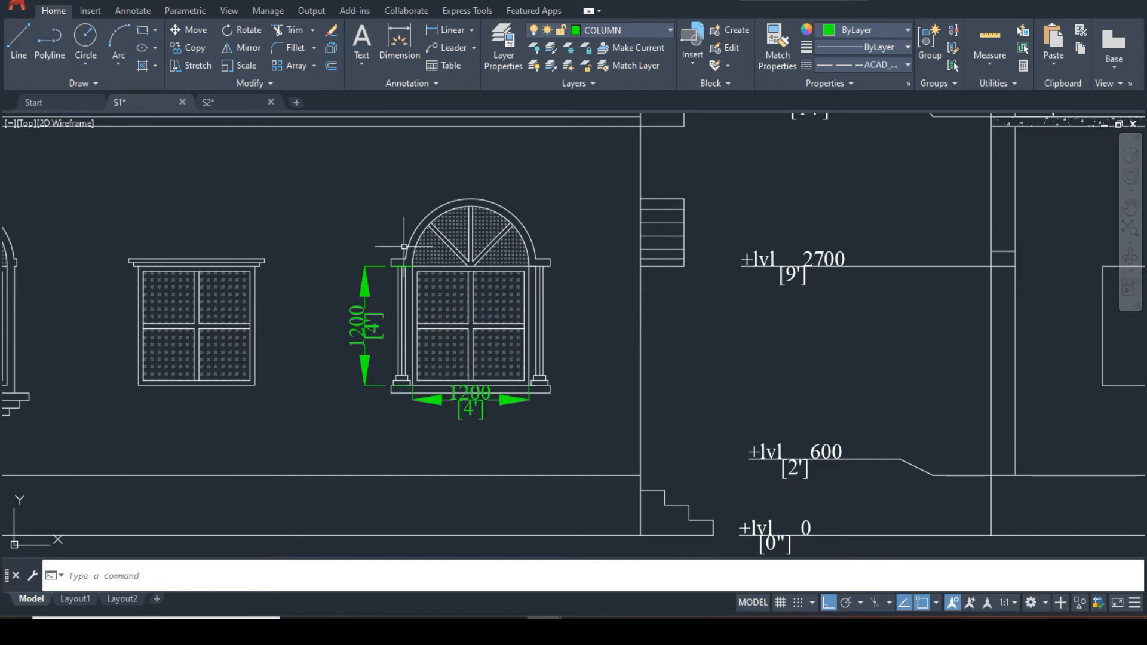
Delete the height and width dimensions around the ground-floor arched window
{"action": "left_click", "coordinate": [378, 354]}
{"action": "left_click", "coordinate": [339, 343]}
{"action": "left_click", "coordinate": [475, 413]}
{"action": "left_click", "coordinate": [446, 425]}
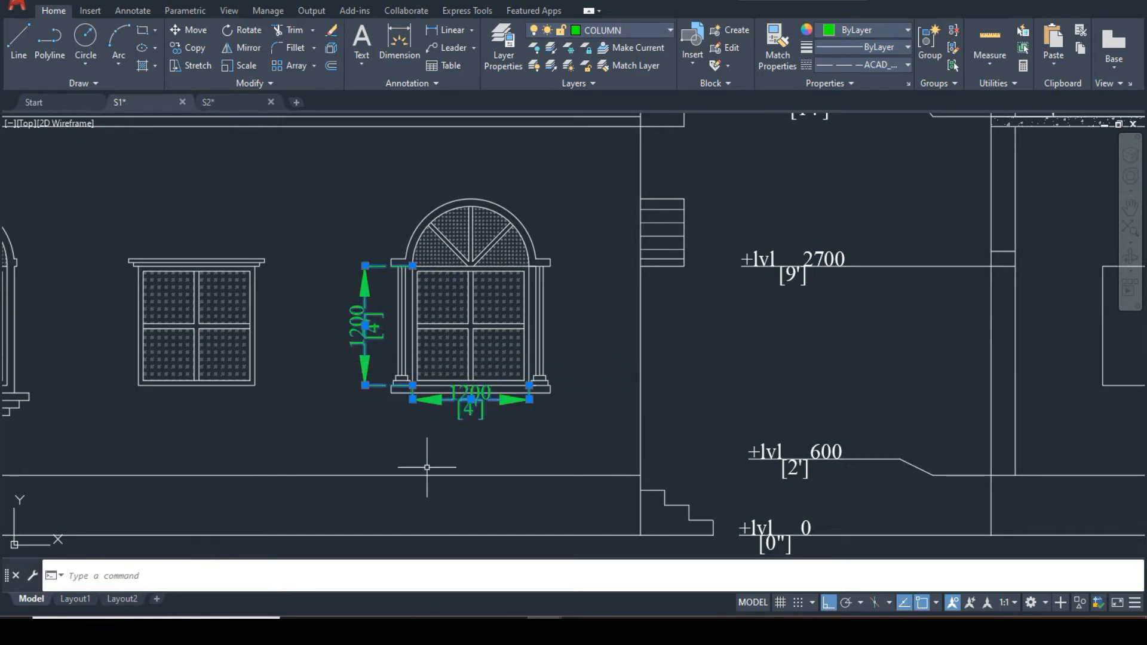
{"action": "key", "text": "Delete"}
Start a block definition named W2 and select the whole ground-floor arched window with columns as its objects
{"action": "scroll", "coordinate": [427, 467], "scroll_direction": "down", "scroll_amount": 3}
{"action": "middle_click_drag", "start_coordinate": [477, 423], "coordinate": [408, 318]}
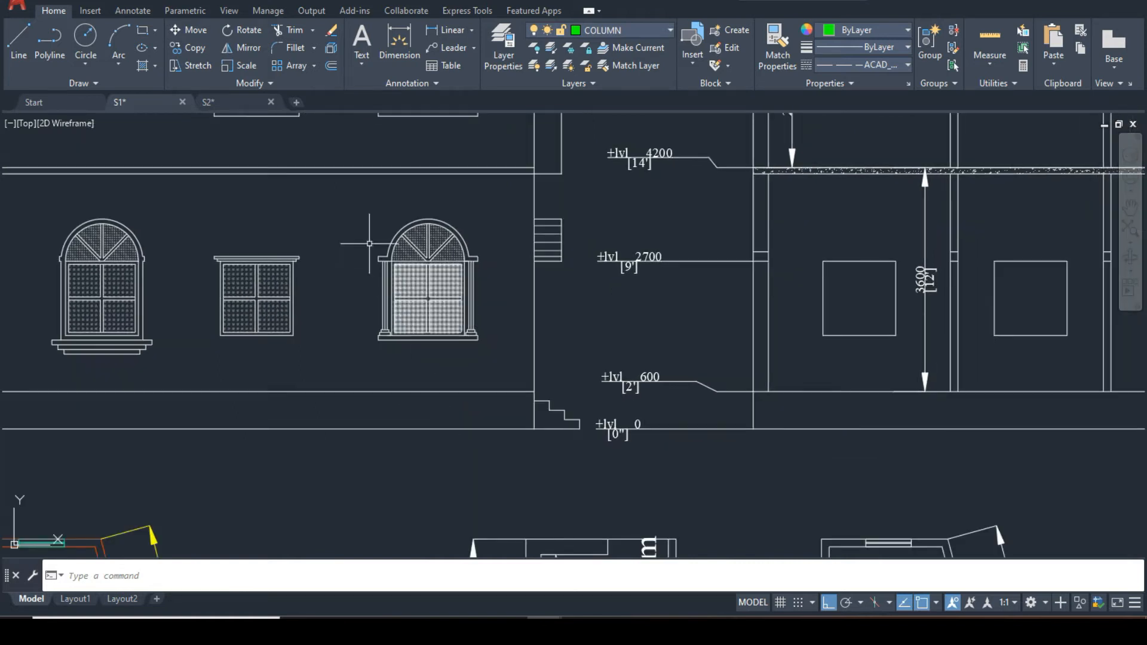
{"action": "type", "text": "b"}
{"action": "key", "text": "Return"}
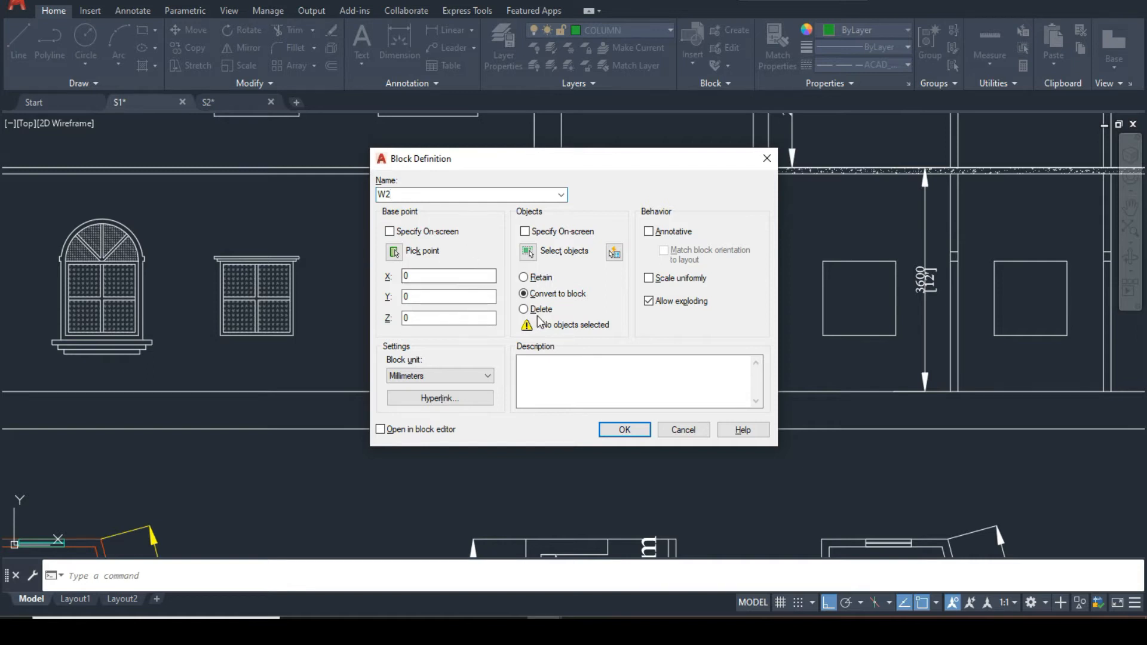
{"action": "left_click", "coordinate": [528, 252]}
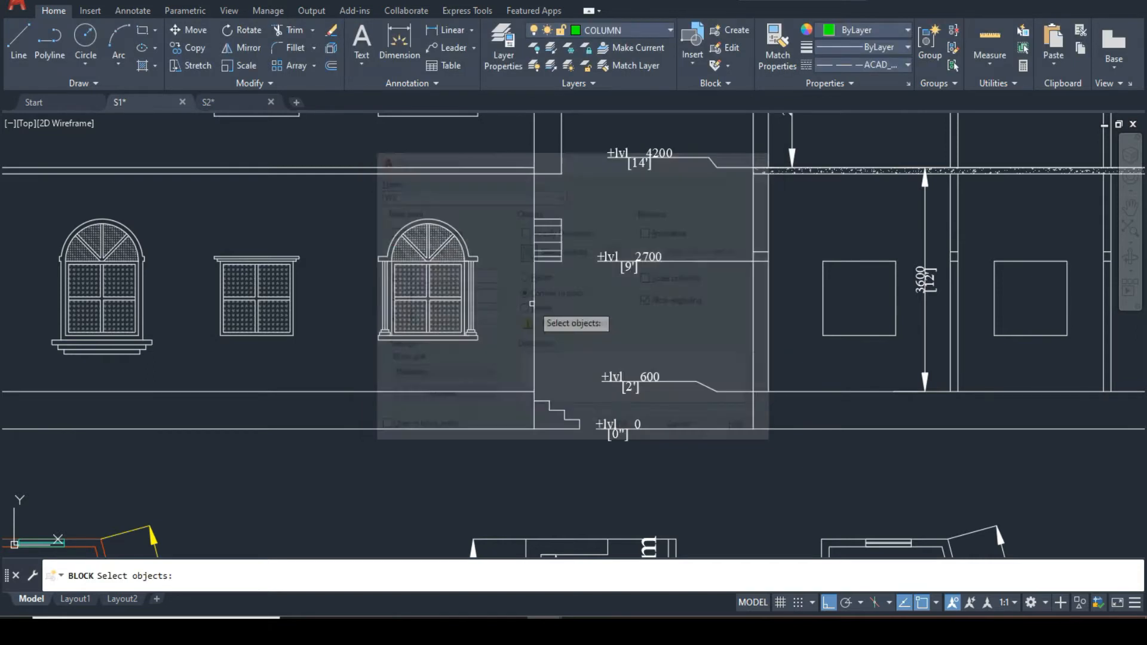
{"action": "left_click", "coordinate": [337, 212]}
{"action": "left_click", "coordinate": [489, 364]}
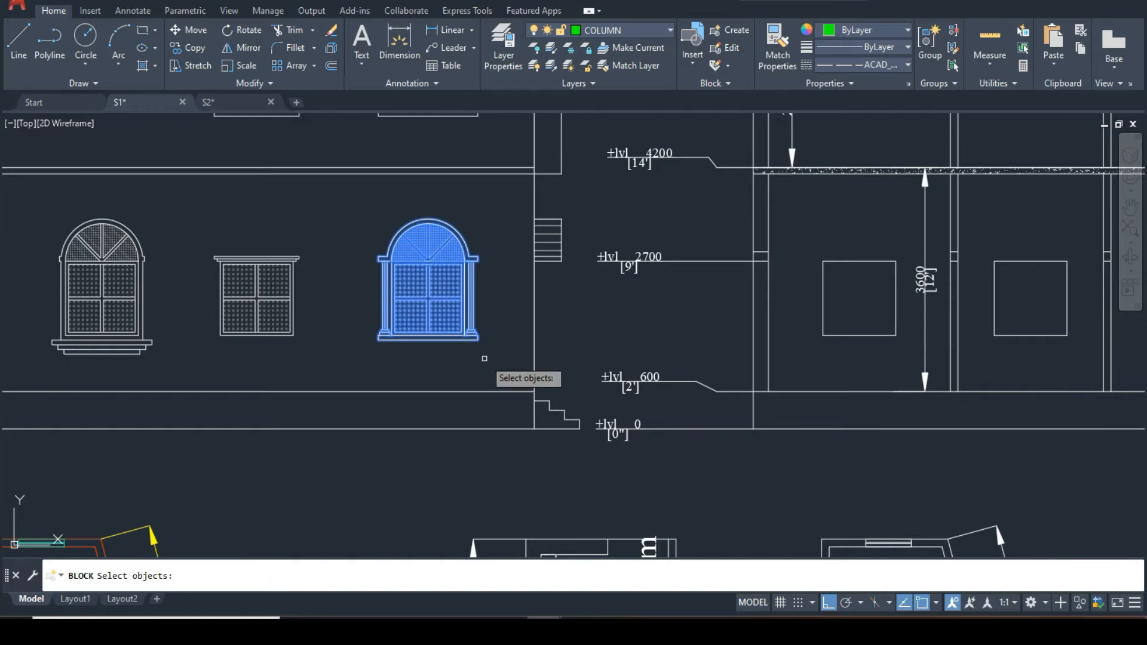
{"action": "key", "text": "Return"}
Set the base point at the lower-left corner of the window sill and create the W2 block
{"action": "left_click", "coordinate": [393, 251]}
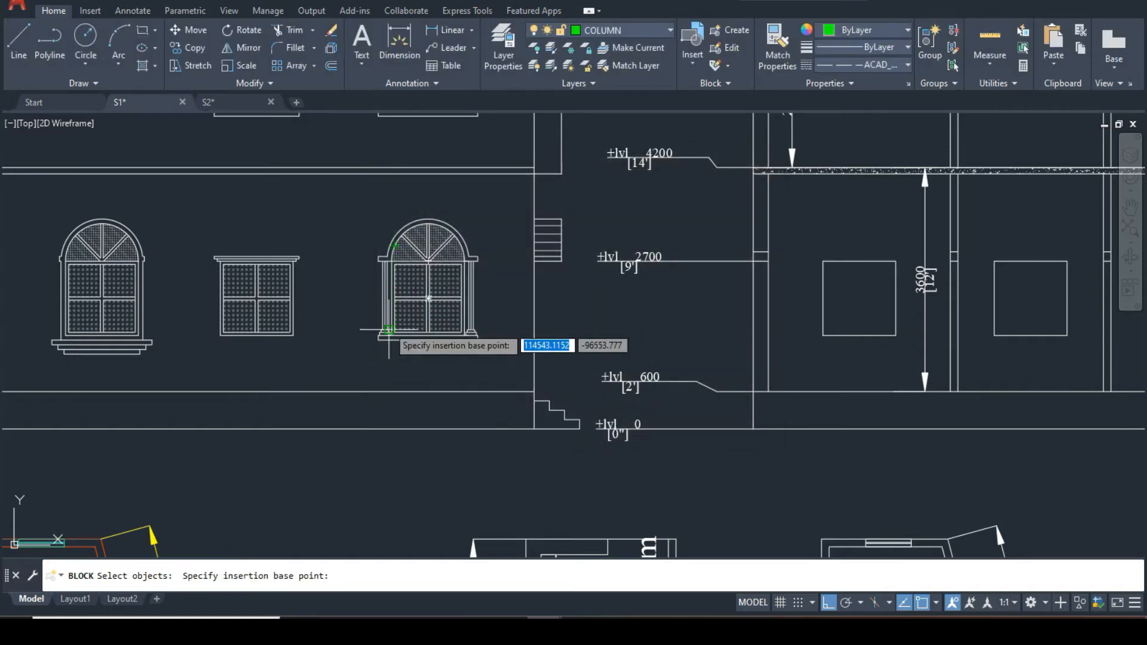
{"action": "scroll", "coordinate": [398, 341], "scroll_direction": "up", "scroll_amount": 5}
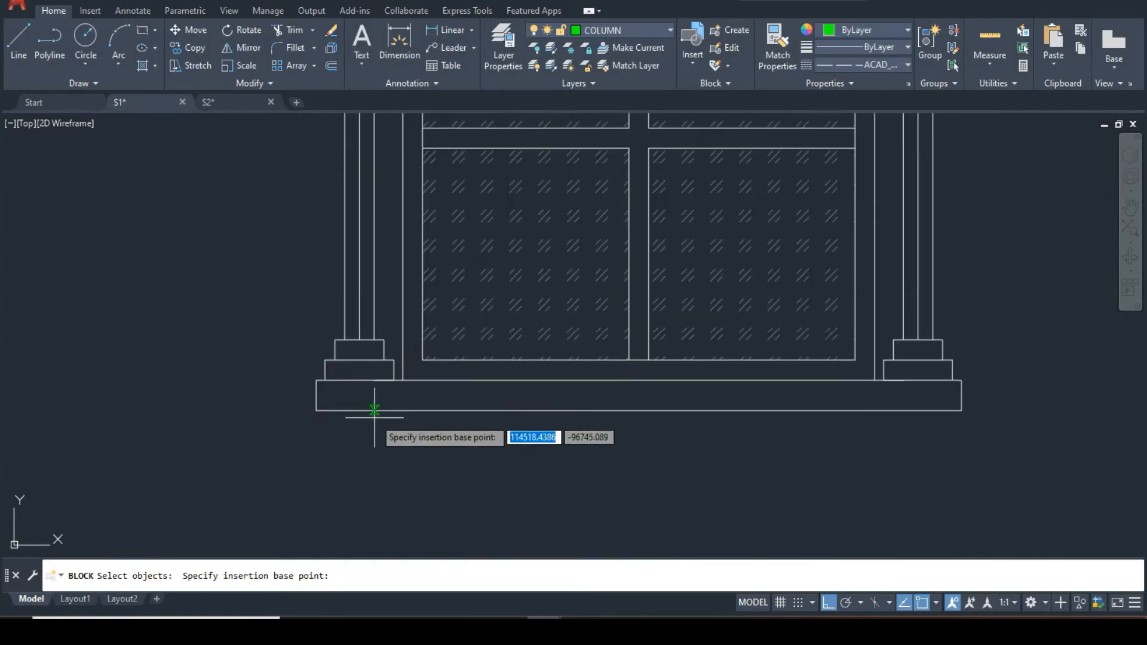
{"action": "left_click", "coordinate": [316, 410]}
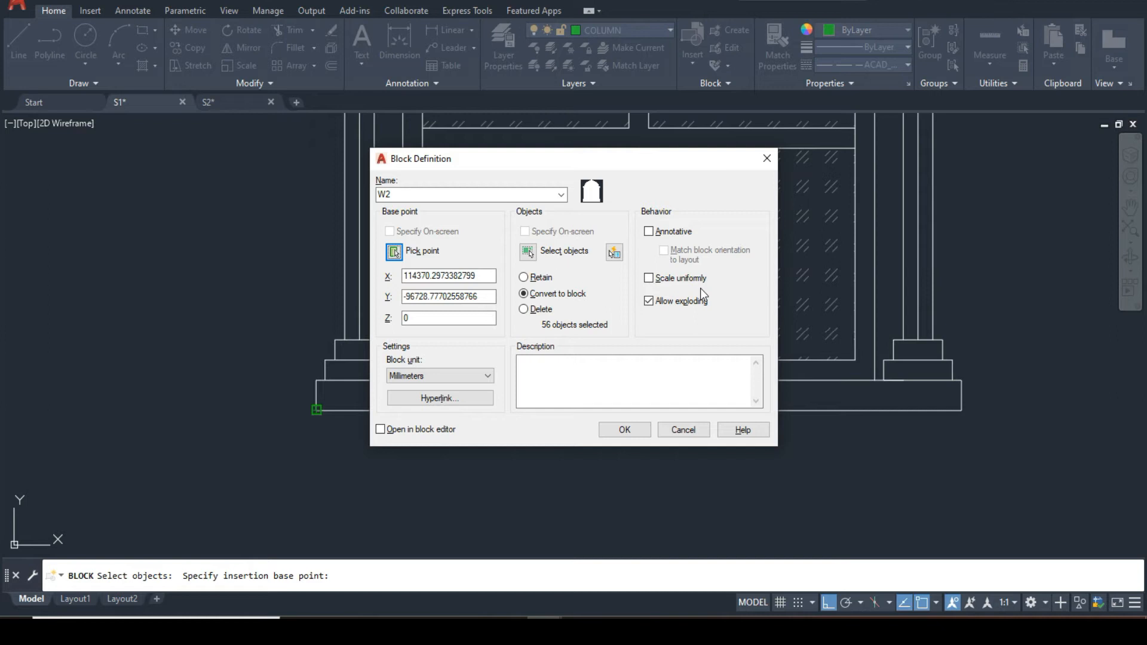
{"action": "left_click_drag", "start_coordinate": [511, 164], "coordinate": [478, 121]}
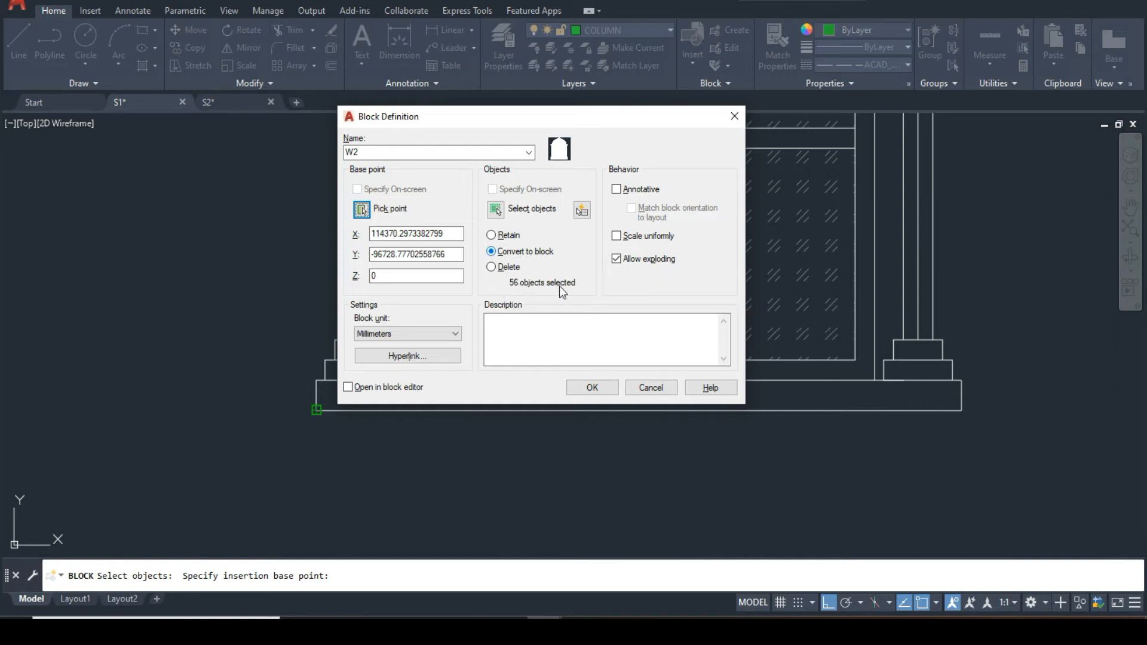
{"action": "left_click", "coordinate": [591, 388]}
Select the converted arched window to check that it behaves as a single block, then clear the selection
{"action": "scroll", "coordinate": [460, 396], "scroll_direction": "down", "scroll_amount": 8}
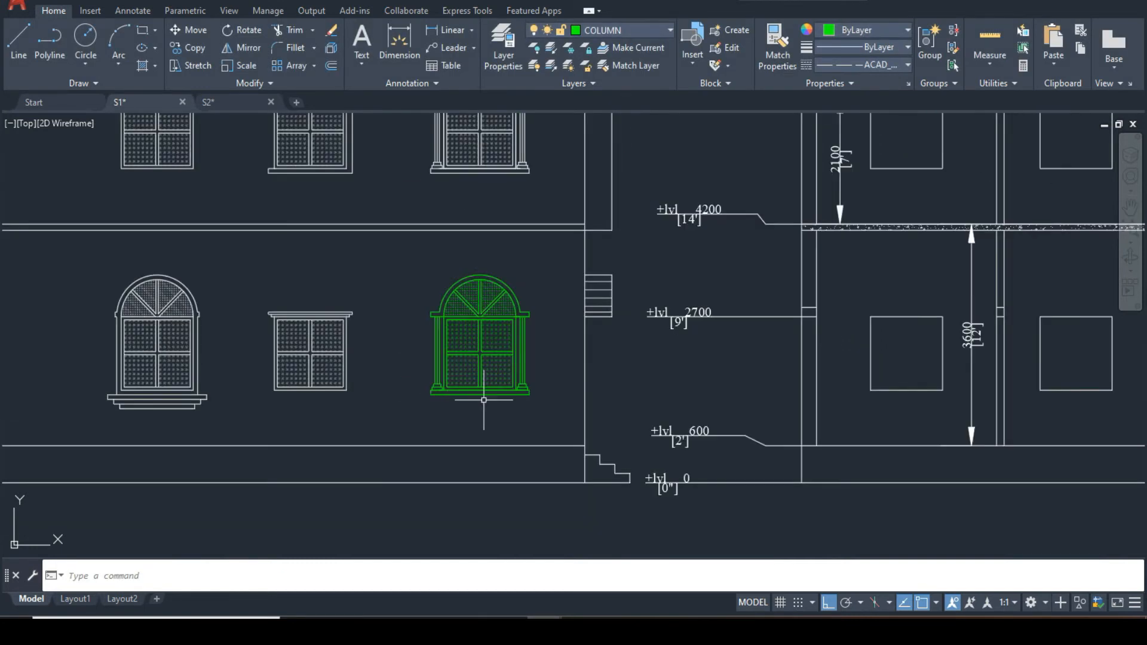
{"action": "scroll", "coordinate": [478, 395], "scroll_direction": "up", "scroll_amount": 3}
{"action": "left_click", "coordinate": [469, 395]}
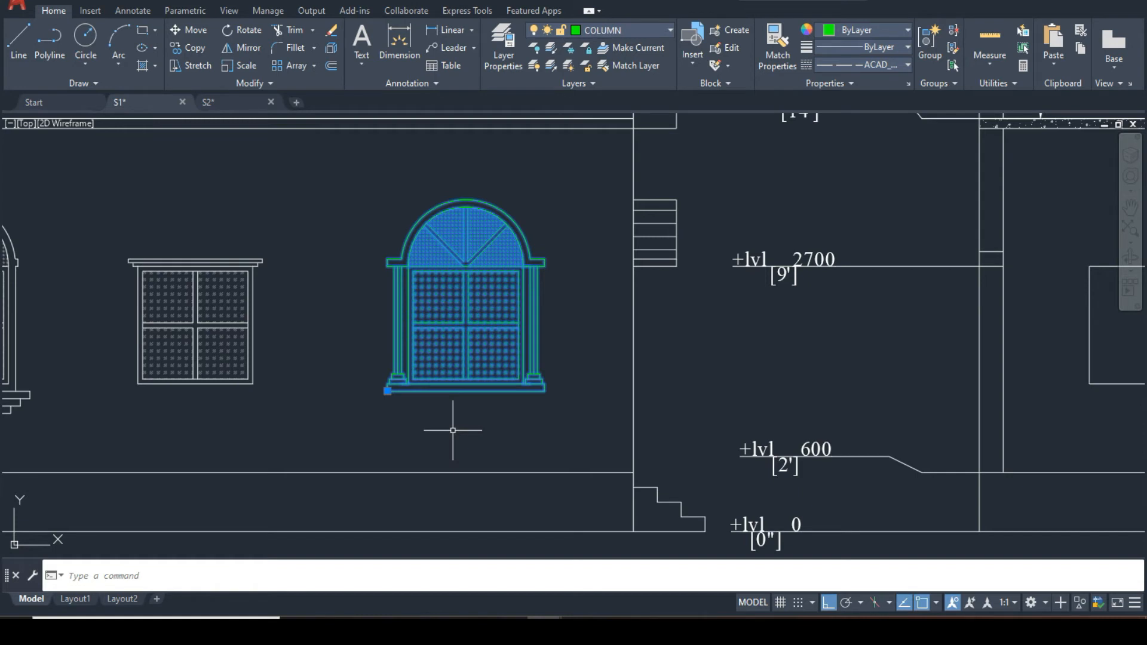
{"action": "key", "text": "Escape"}
Open the block insertion palette, dismiss the cloud storage notice and review the current drawing, recent, favorite and library blocks
{"action": "scroll", "coordinate": [437, 418], "scroll_direction": "down", "scroll_amount": 6}
{"action": "scroll", "coordinate": [445, 412], "scroll_direction": "up", "scroll_amount": 4}
{"action": "scroll", "coordinate": [649, 394], "scroll_direction": "down", "scroll_amount": 6}
{"action": "mouse_move", "coordinate": [519, 389]}
{"action": "middle_mouse_down"}
{"action": "mouse_move", "coordinate": [379, 396]}
{"action": "mouse_move", "coordinate": [399, 382]}
{"action": "middle_mouse_up"}
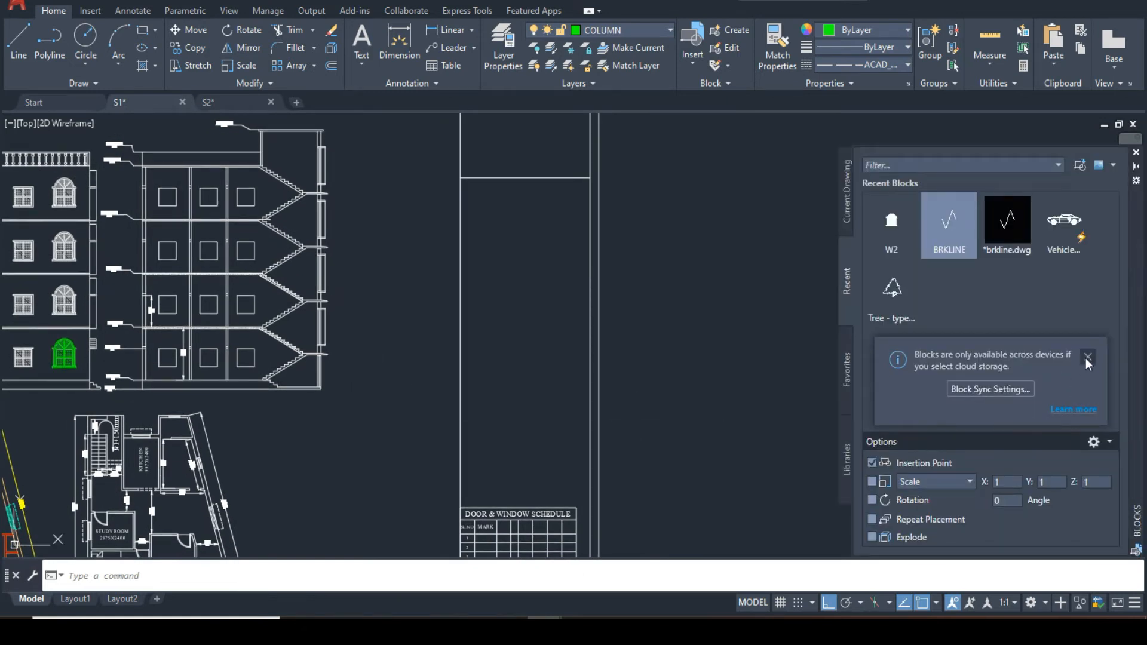
{"action": "left_click", "coordinate": [1087, 357]}
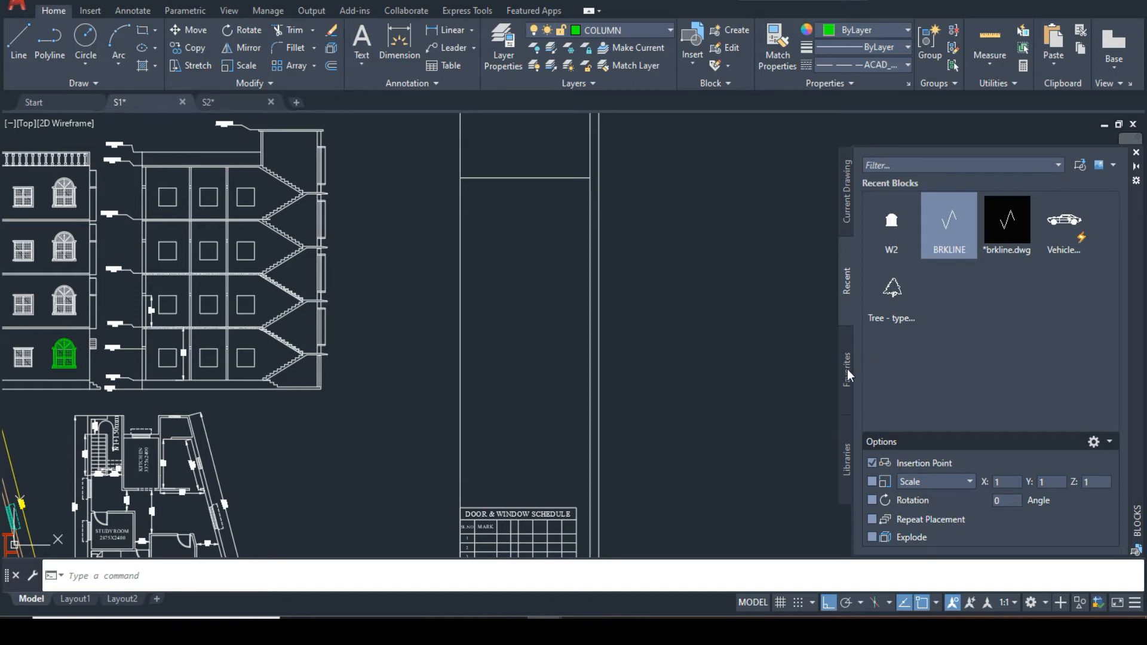
{"action": "left_click", "coordinate": [848, 211]}
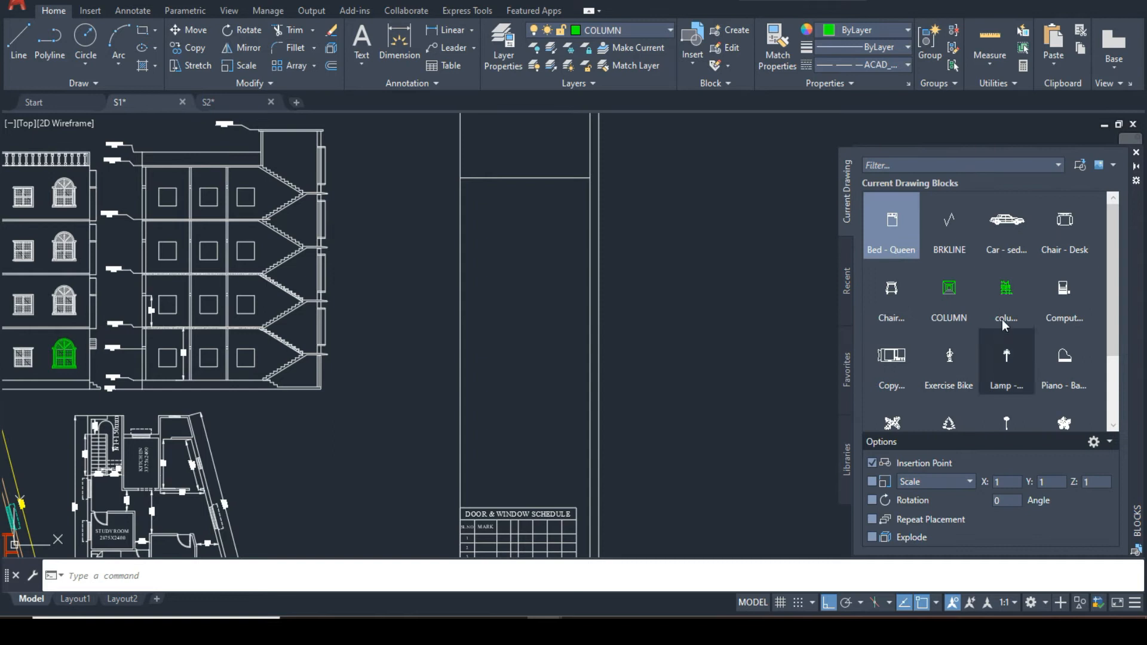
{"action": "scroll", "coordinate": [991, 361], "scroll_direction": "down", "scroll_amount": 3}
{"action": "scroll", "coordinate": [988, 396], "scroll_direction": "up", "scroll_amount": 2}
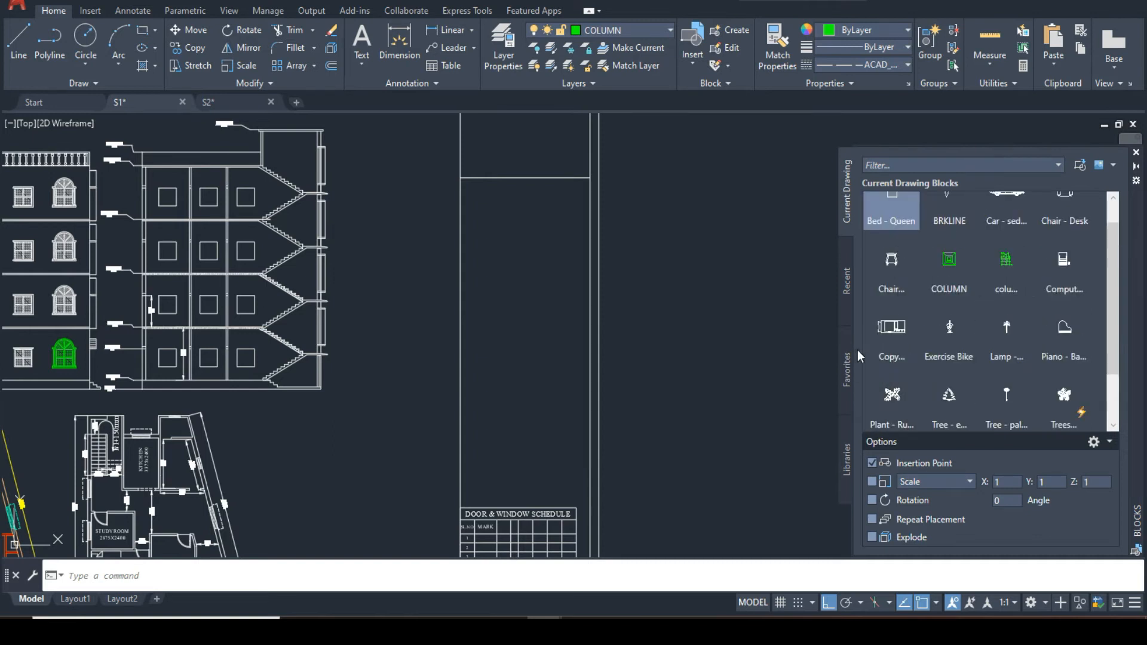
{"action": "left_click", "coordinate": [846, 292]}
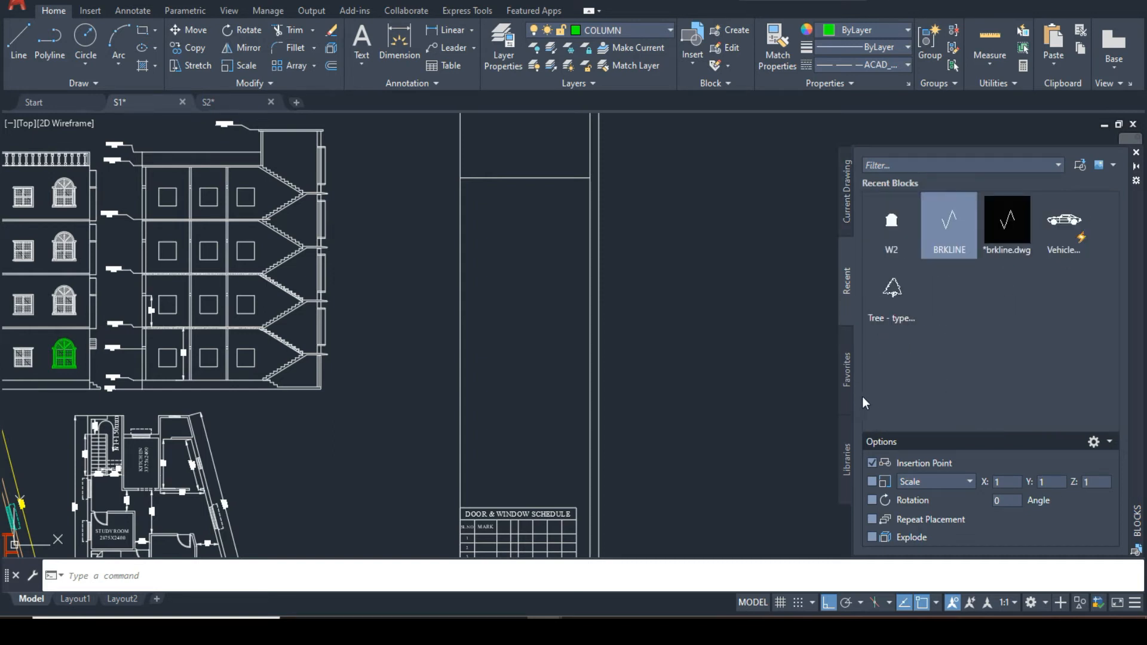
{"action": "left_click", "coordinate": [849, 376]}
{"action": "left_click", "coordinate": [848, 457]}
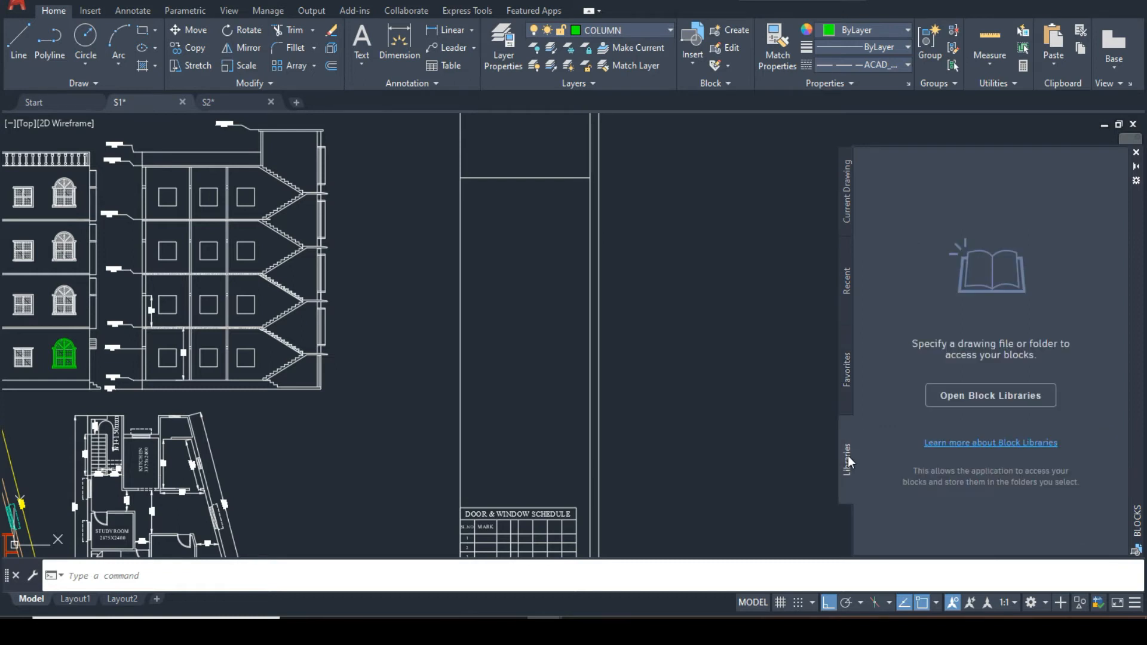
{"action": "left_click", "coordinate": [847, 285]}
Filter the current drawing's blocks by W2 and preview an insertion of the W2 block without placing it
{"action": "left_click", "coordinate": [843, 214]}
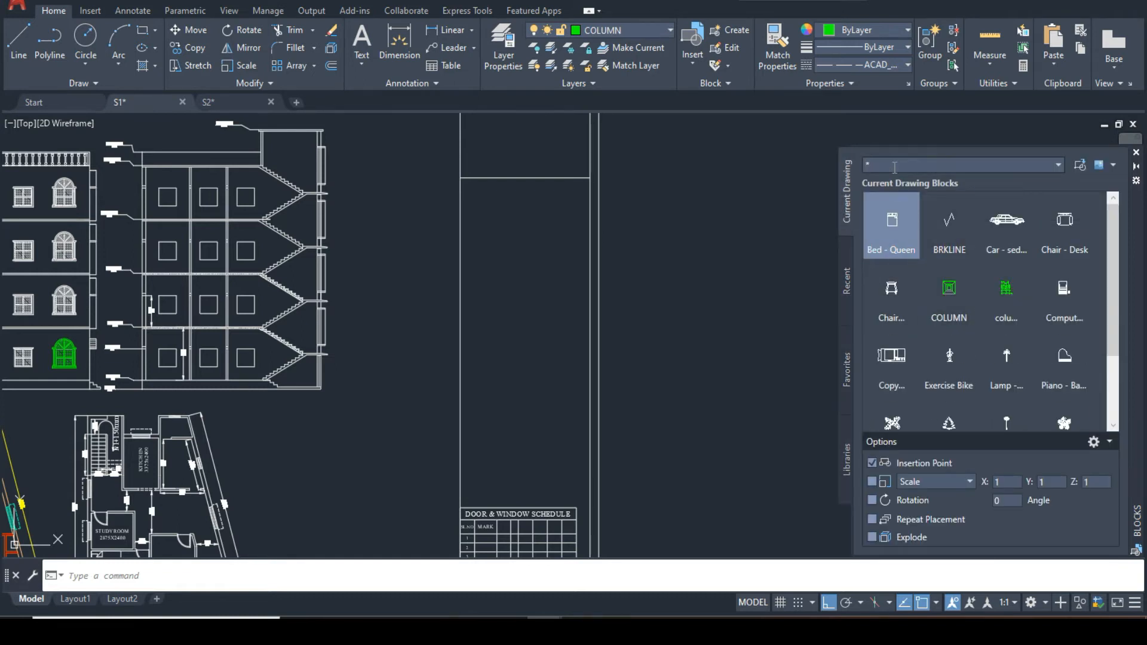
{"action": "type", "text": "W2"}
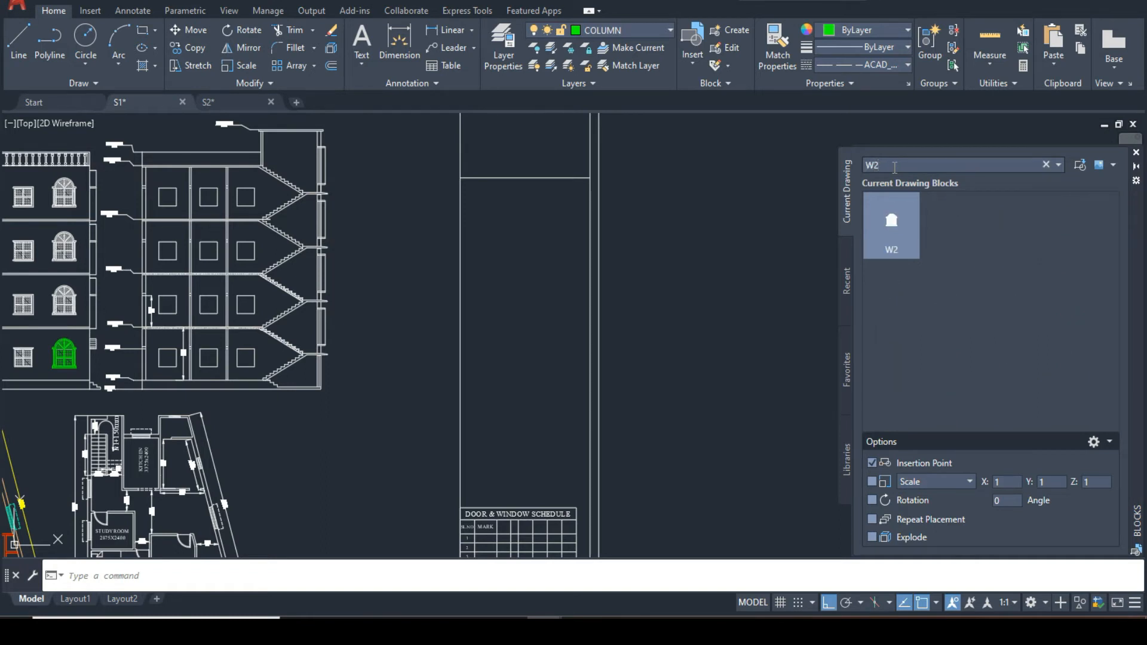
{"action": "left_click", "coordinate": [877, 218]}
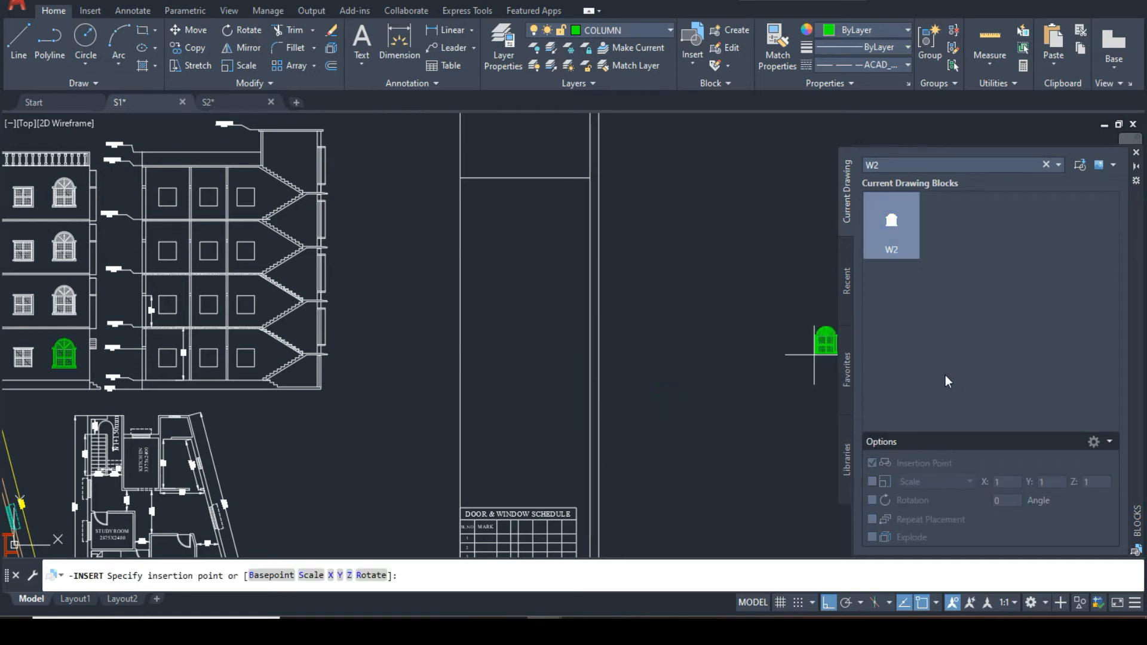
{"action": "key", "text": "Escape"}
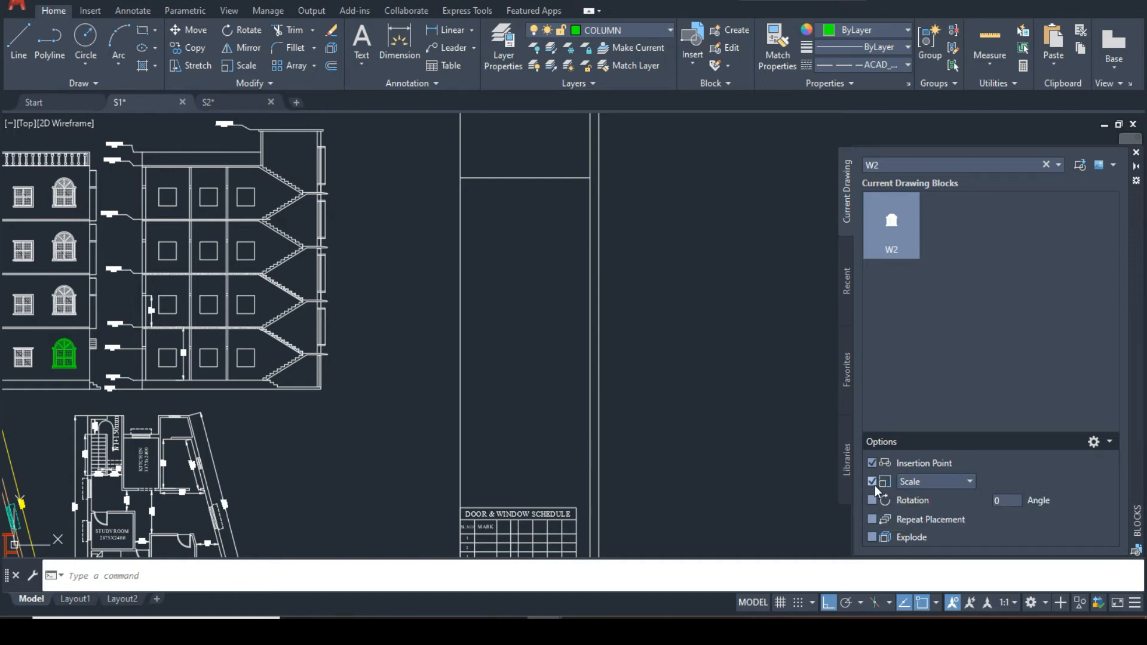
Examine the W2 arched window on the ground floor of the elevation to consider its size for scaling
{"action": "left_click", "coordinate": [1011, 482]}
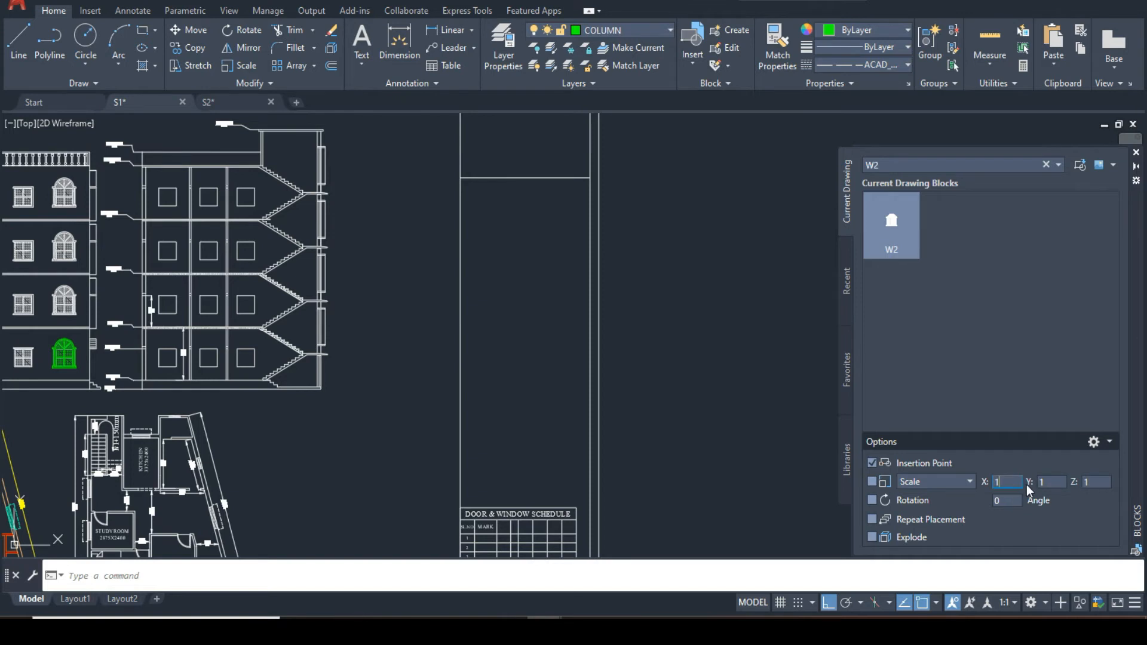
{"action": "scroll", "coordinate": [64, 356], "scroll_direction": "up", "scroll_amount": 5}
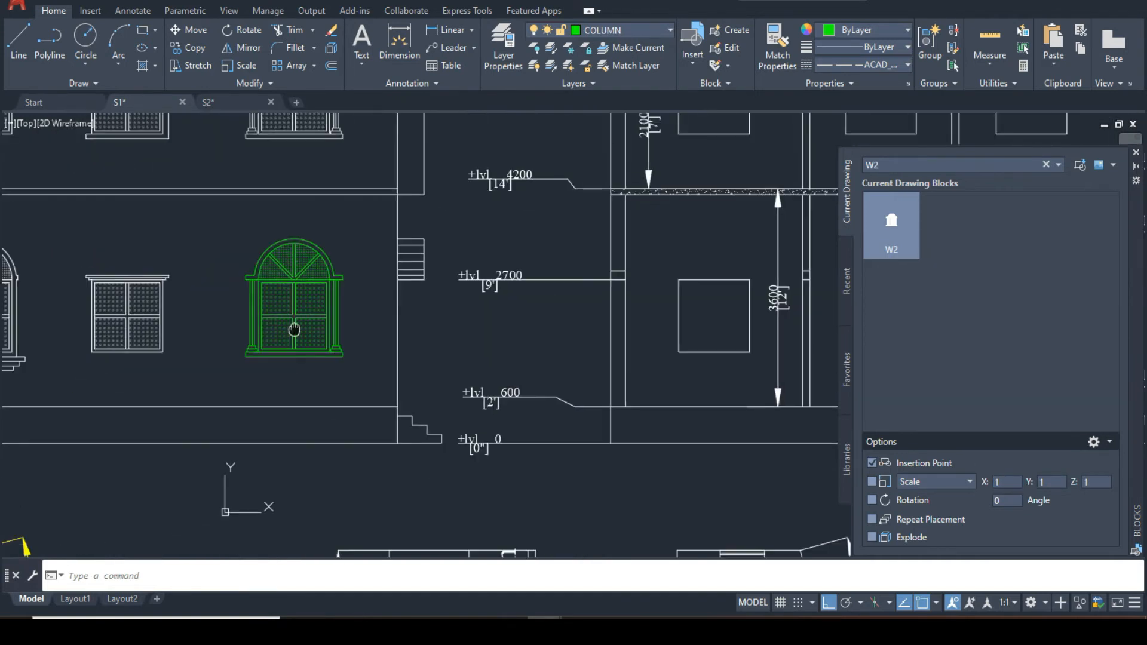
{"action": "scroll", "coordinate": [290, 324], "scroll_direction": "up", "scroll_amount": 5}
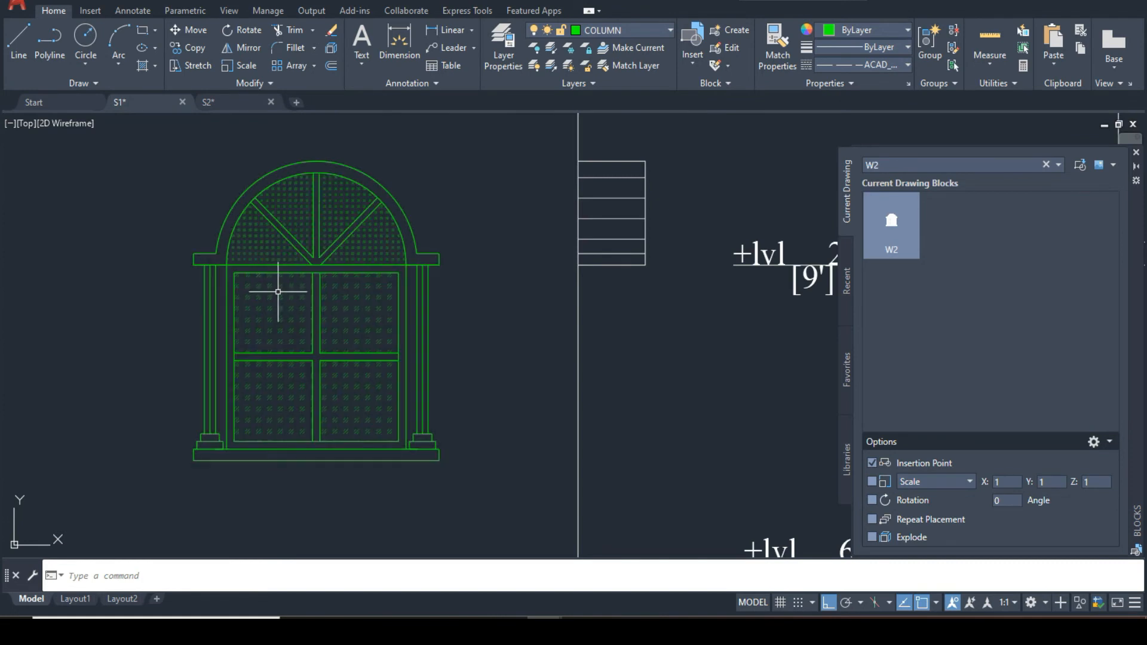
{"action": "scroll", "coordinate": [257, 308], "scroll_direction": "down", "scroll_amount": 7}
{"action": "middle_click_drag", "start_coordinate": [251, 314], "coordinate": [164, 316]}
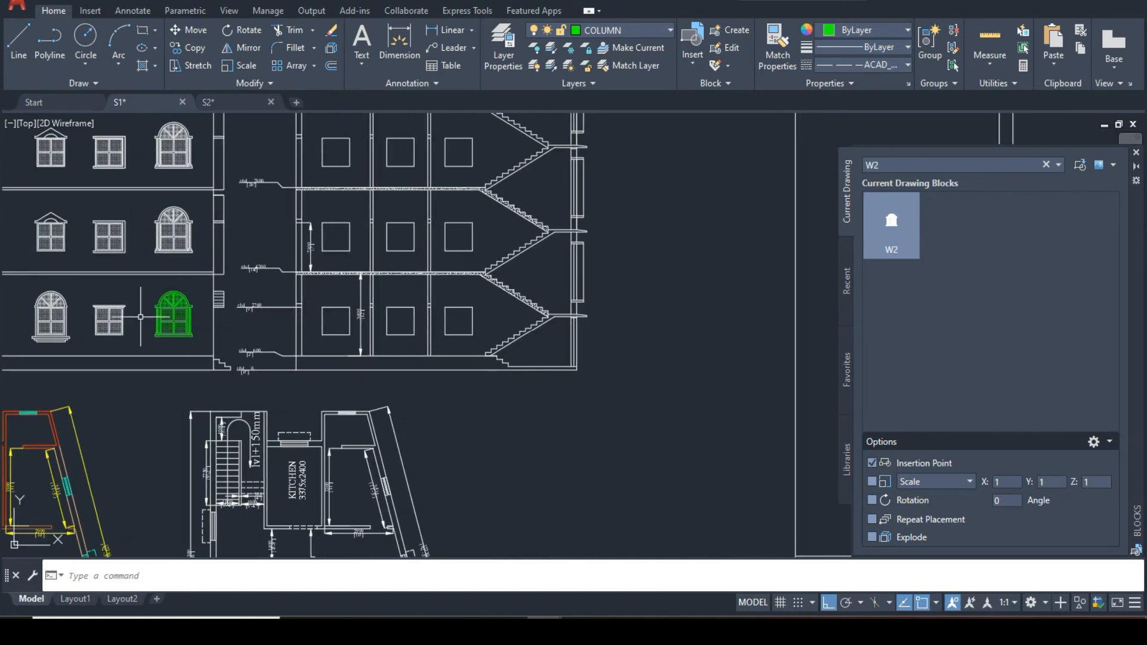
{"action": "scroll", "coordinate": [164, 317], "scroll_direction": "up", "scroll_amount": 6}
{"action": "scroll", "coordinate": [261, 303], "scroll_direction": "up", "scroll_amount": 2}
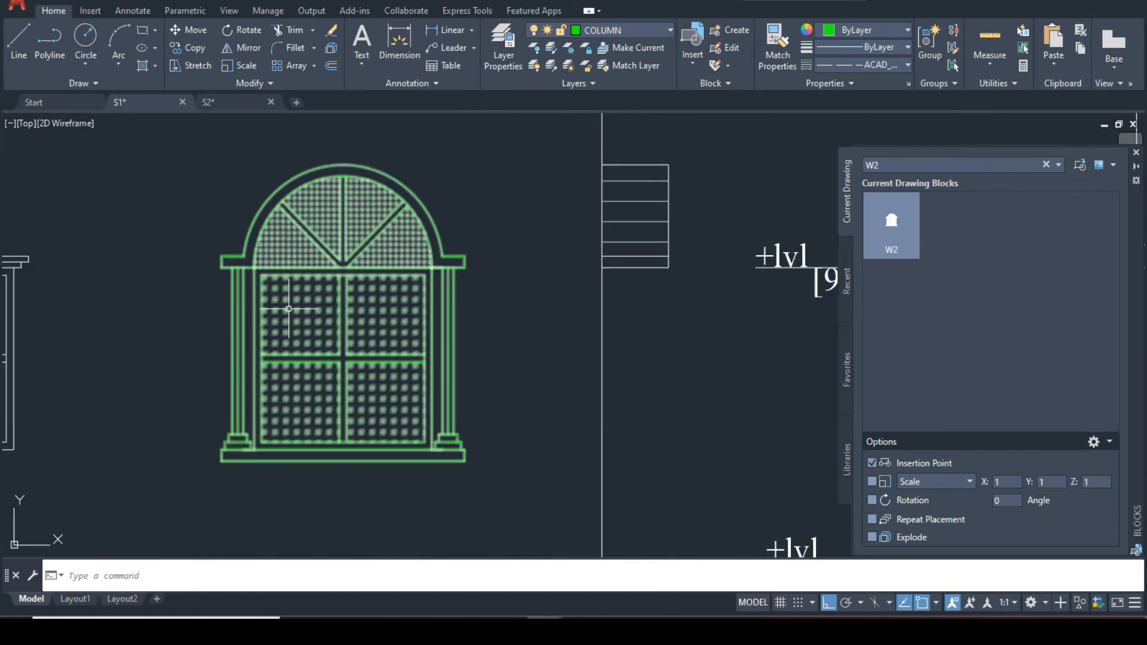
{"action": "scroll", "coordinate": [359, 335], "scroll_direction": "up", "scroll_amount": 3}
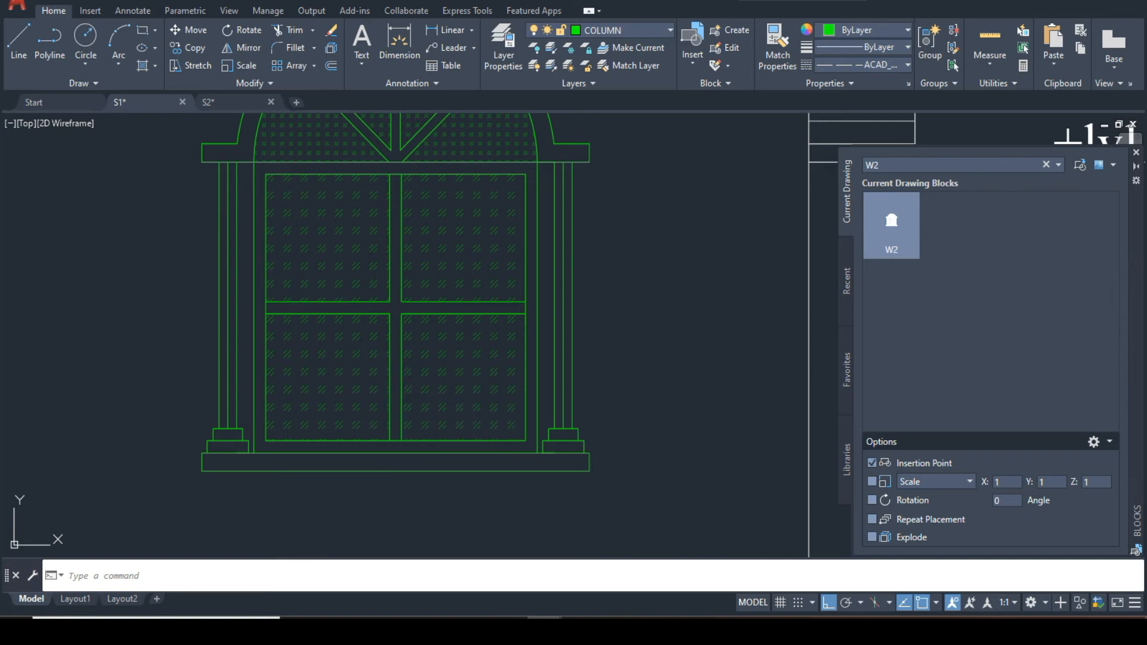
Calculate the width scale factor as 60/48 in the quick calculator
{"action": "key", "text": "ctrl+8"}
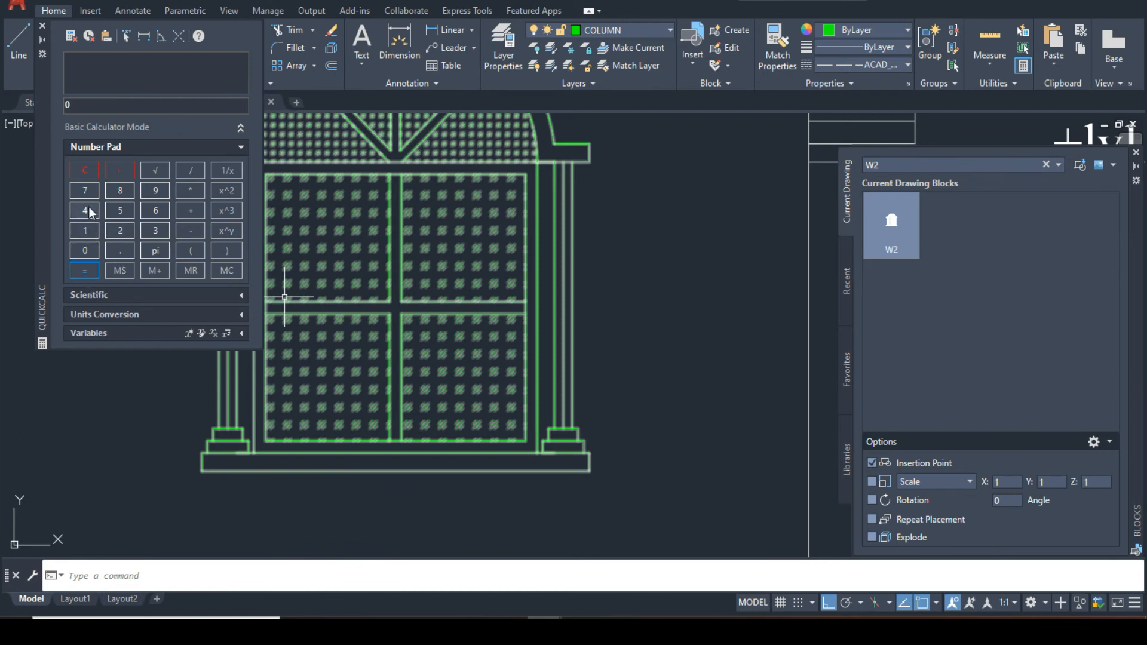
{"action": "left_click", "coordinate": [87, 213]}
{"action": "left_click", "coordinate": [120, 192]}
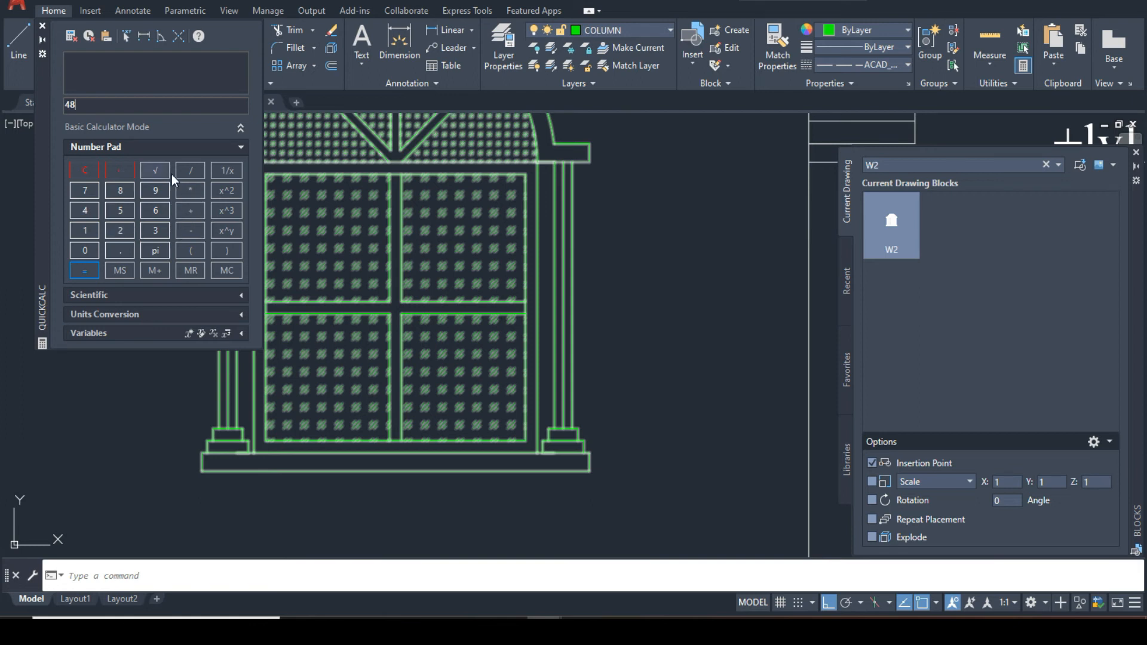
{"action": "double_click", "coordinate": [118, 173]}
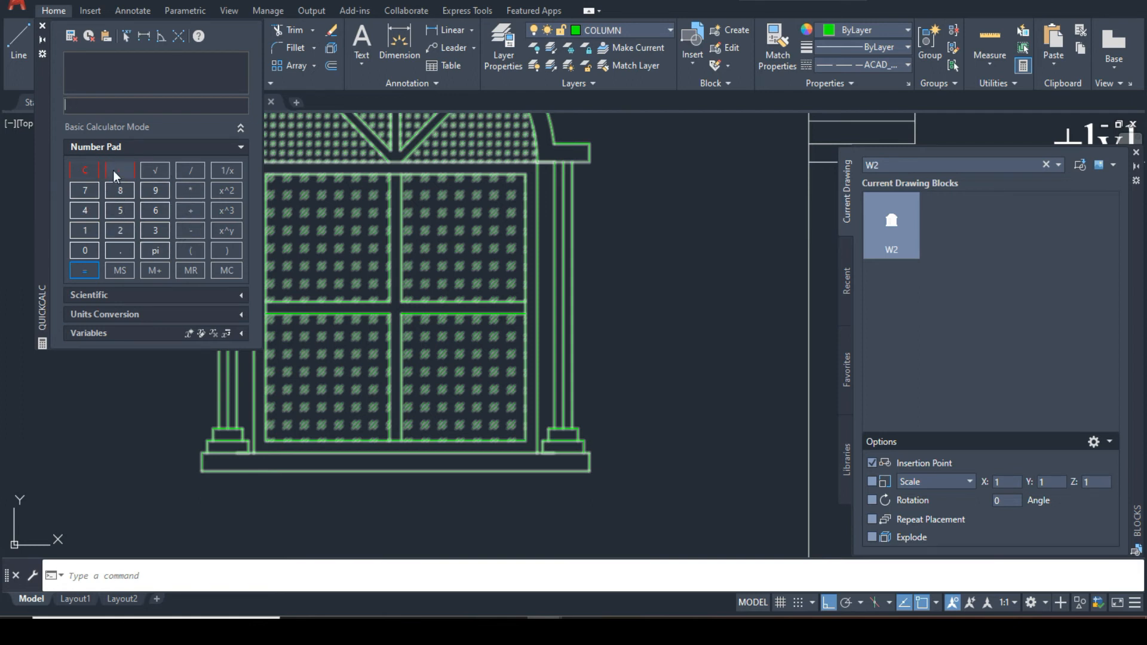
{"action": "left_click", "coordinate": [156, 213]}
{"action": "left_click", "coordinate": [84, 252]}
{"action": "left_click", "coordinate": [194, 175]}
{"action": "left_click", "coordinate": [84, 210]}
{"action": "left_click", "coordinate": [120, 190]}
{"action": "left_click", "coordinate": [85, 270]}
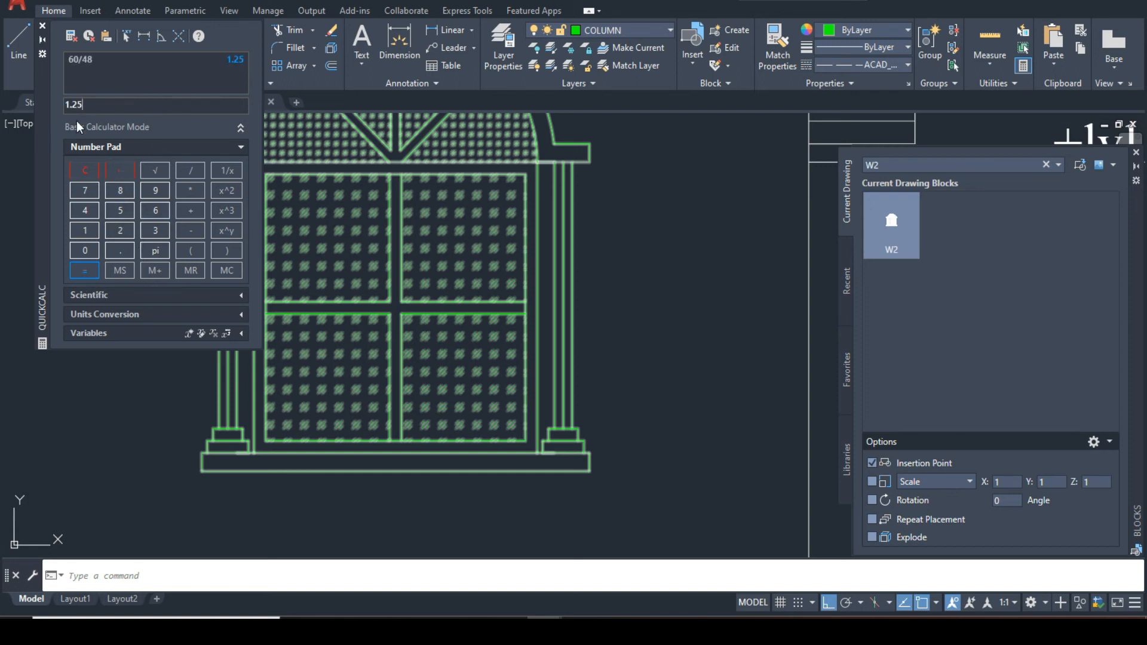
Set the X scale factor for inserting the W2 block to 1.25
{"action": "scroll", "coordinate": [375, 288], "scroll_direction": "down", "scroll_amount": 2}
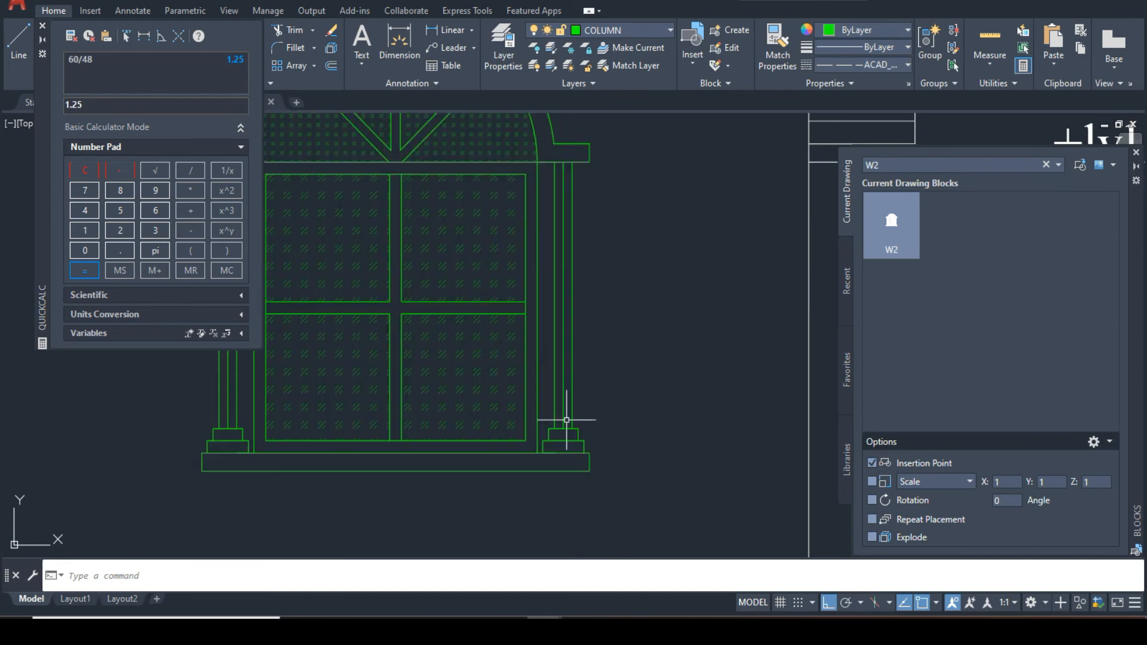
{"action": "scroll", "coordinate": [410, 396], "scroll_direction": "down", "scroll_amount": 3}
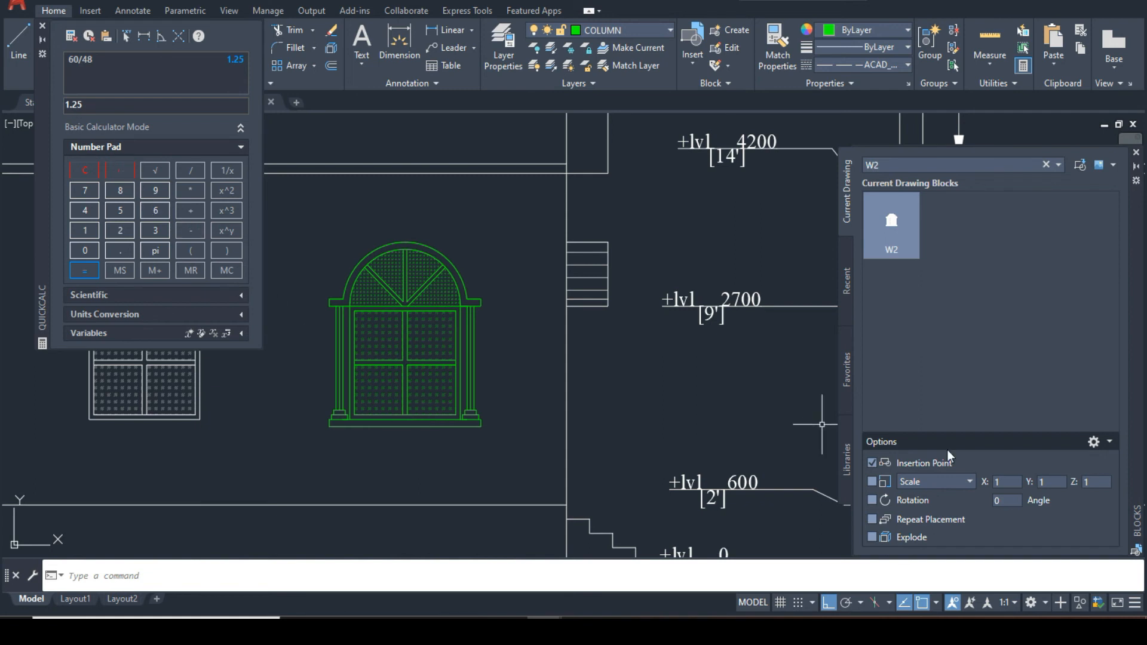
{"action": "left_click", "coordinate": [1011, 483]}
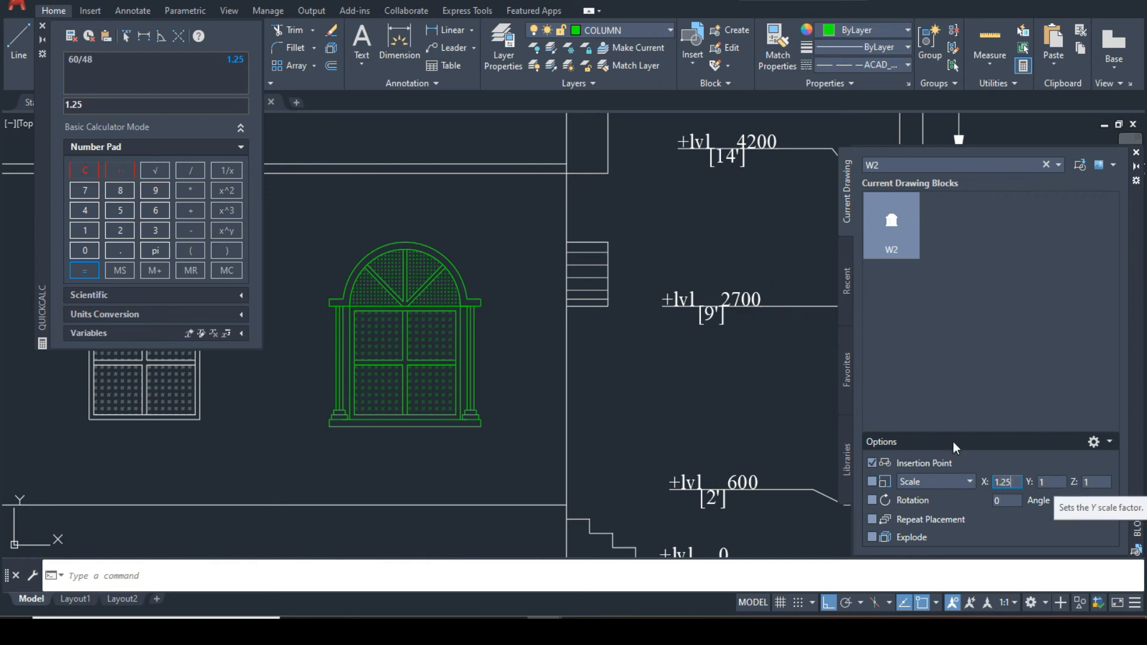
Insert the W2 block with the 1.25 X scale factor in the empty area beside the building drawings
{"action": "scroll", "coordinate": [511, 408], "scroll_direction": "down", "scroll_amount": 5}
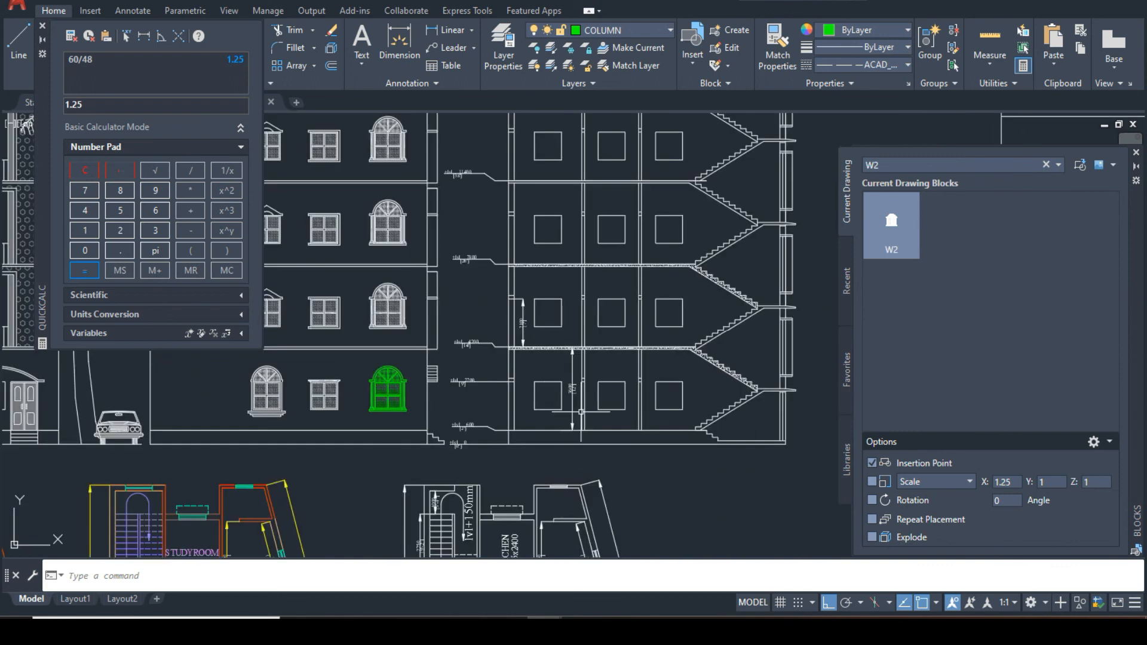
{"action": "scroll", "coordinate": [405, 412], "scroll_direction": "up", "scroll_amount": 3}
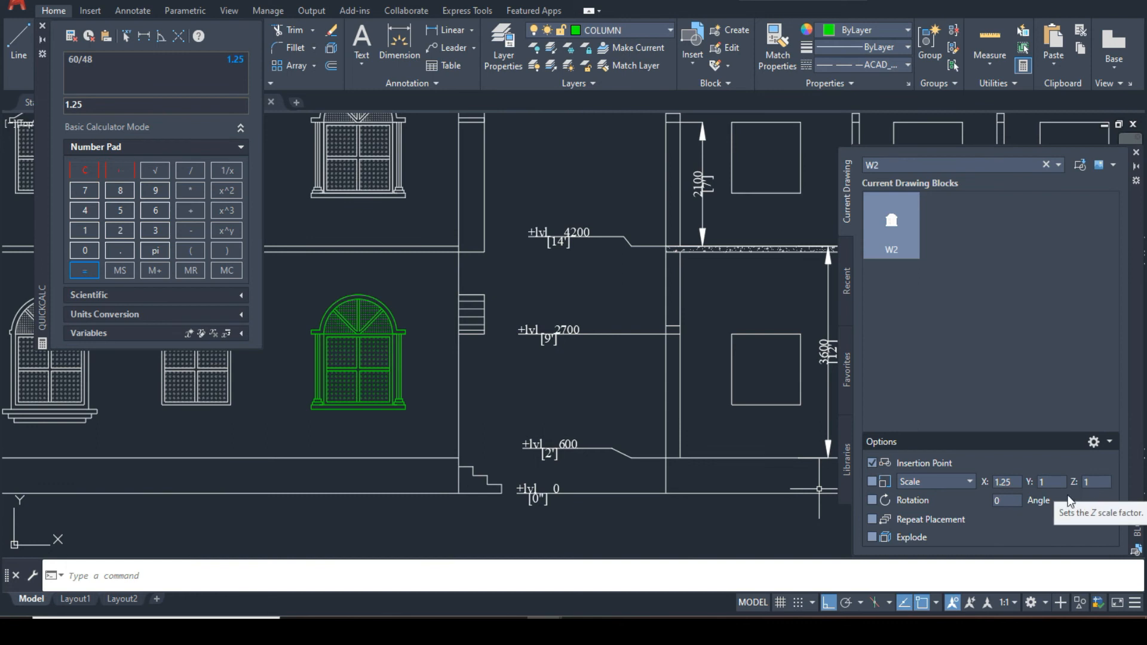
{"action": "scroll", "coordinate": [281, 449], "scroll_direction": "down", "scroll_amount": 7}
{"action": "mouse_move", "coordinate": [605, 474]}
{"action": "middle_mouse_down"}
{"action": "mouse_move", "coordinate": [281, 449]}
{"action": "mouse_move", "coordinate": [144, 456]}
{"action": "middle_mouse_up"}
{"action": "left_click", "coordinate": [891, 227]}
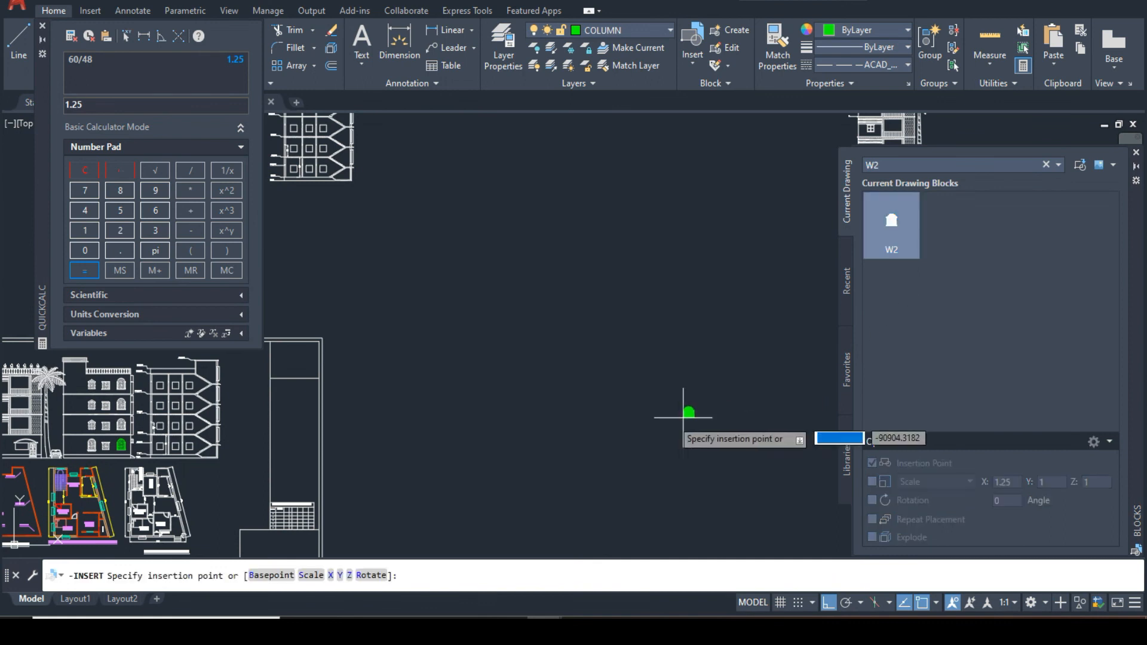
{"action": "scroll", "coordinate": [597, 418], "scroll_direction": "up", "scroll_amount": 10}
{"action": "left_click", "coordinate": [534, 408]}
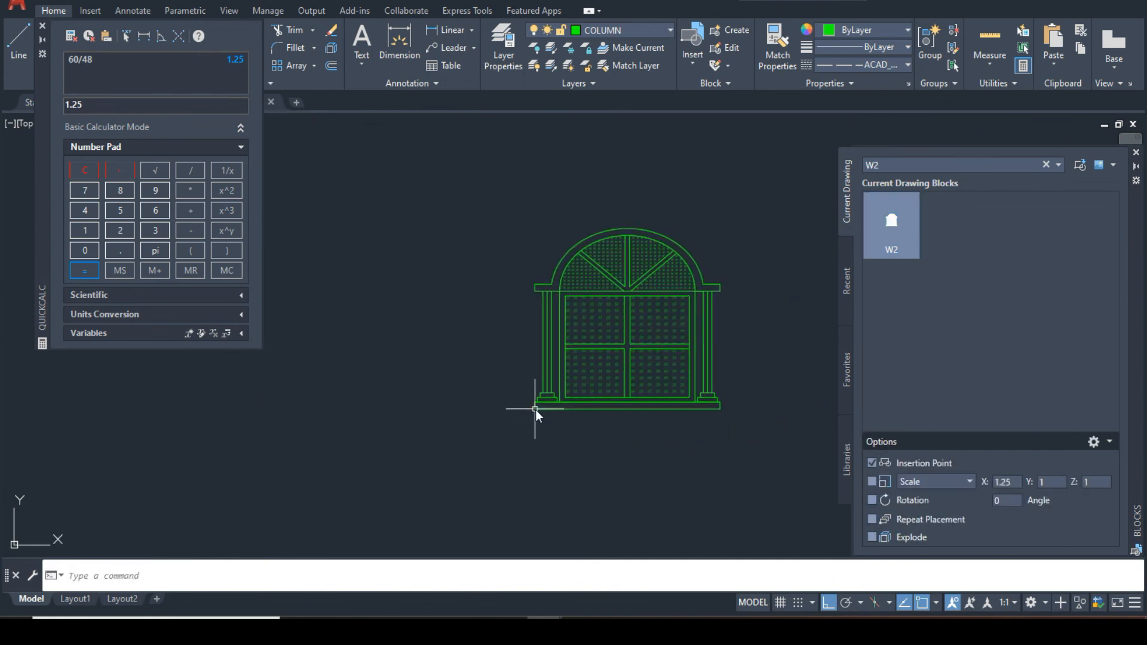
{"action": "scroll", "coordinate": [705, 394], "scroll_direction": "up", "scroll_amount": 4}
{"action": "scroll", "coordinate": [585, 377], "scroll_direction": "down", "scroll_amount": 4}
{"action": "middle_click_drag", "start_coordinate": [585, 376], "coordinate": [590, 382]}
{"action": "scroll", "coordinate": [574, 385], "scroll_direction": "up", "scroll_amount": 2}
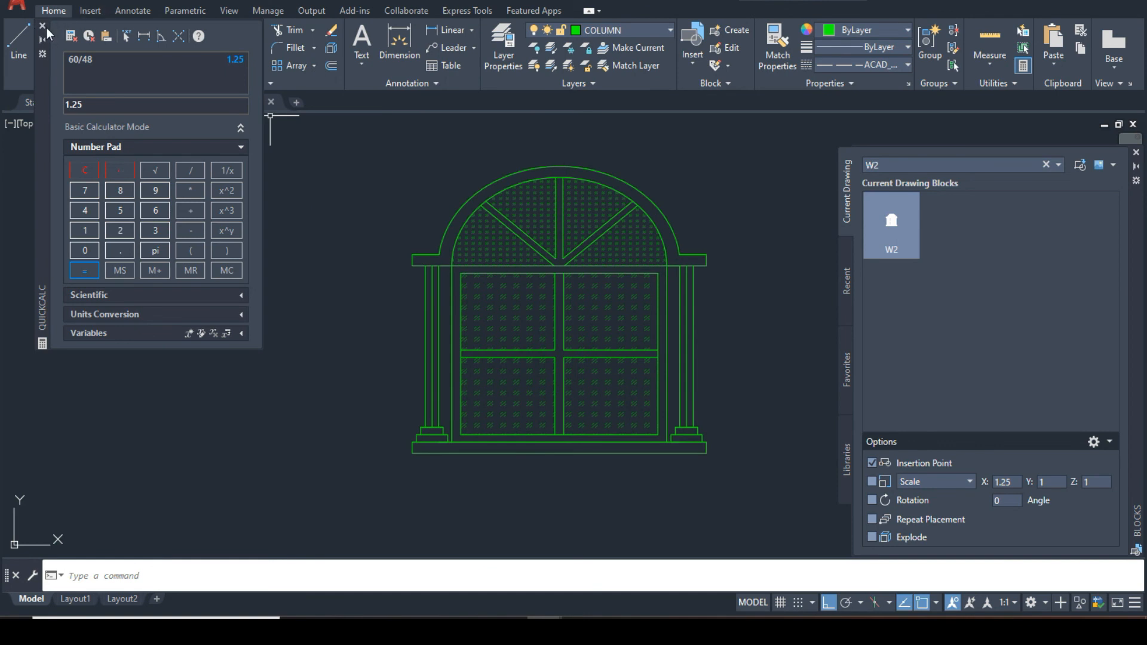
{"action": "left_click", "coordinate": [439, 30]}
{"action": "scroll", "coordinate": [545, 456], "scroll_direction": "up", "scroll_amount": 4}
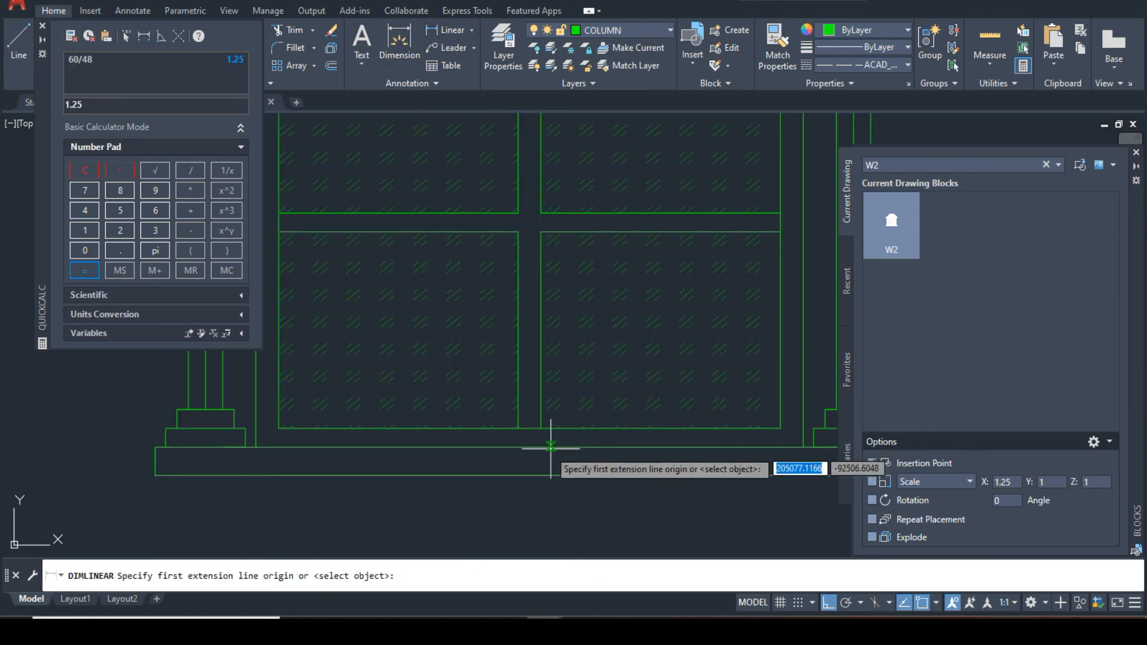
{"action": "key", "text": "Return"}
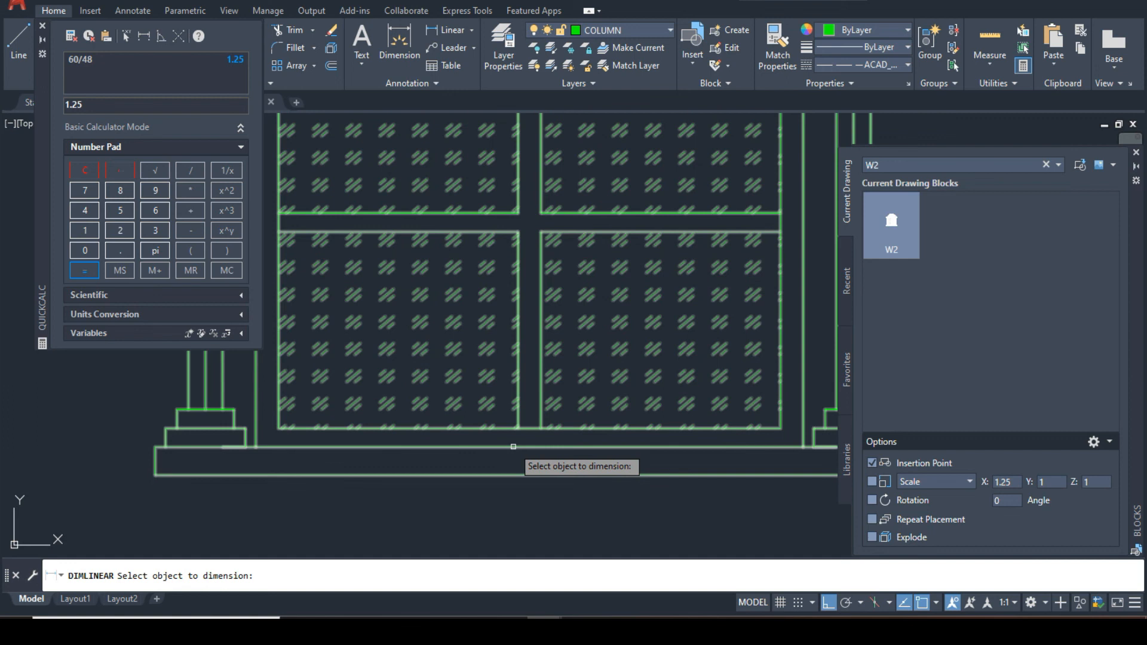
{"action": "scroll", "coordinate": [456, 454], "scroll_direction": "down", "scroll_amount": 3}
{"action": "key", "text": "Escape"}
Add a horizontal linear dimension for the opening width of the newly inserted window, between its columns, and place it below the sill
{"action": "scroll", "coordinate": [418, 461], "scroll_direction": "up", "scroll_amount": 1}
{"action": "key", "text": "Return"}
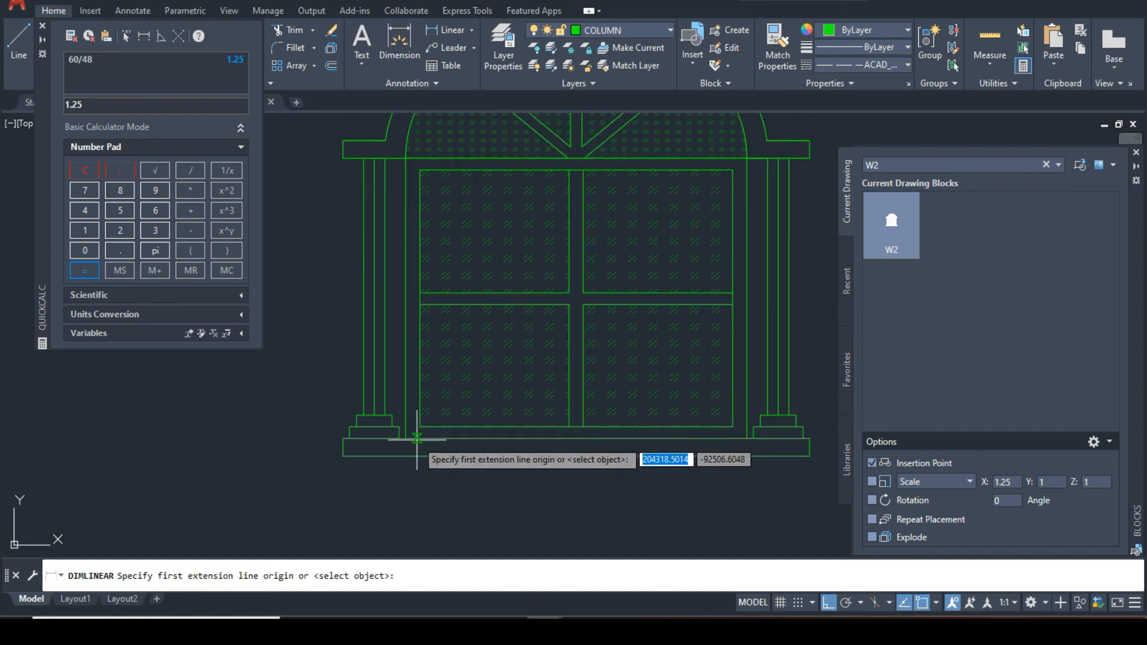
{"action": "left_click", "coordinate": [412, 438]}
{"action": "left_click", "coordinate": [752, 438]}
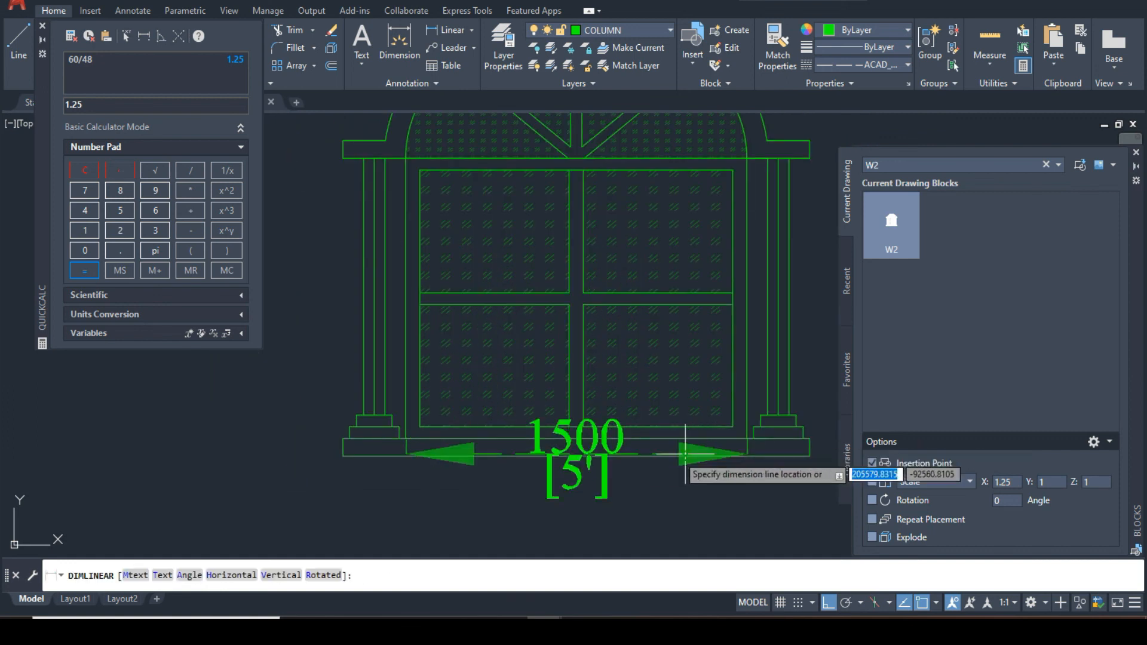
{"action": "left_click", "coordinate": [687, 511]}
Add a vertical linear dimension from the sill to the base of the arch, placed outside the window's left column
{"action": "key", "text": "Return"}
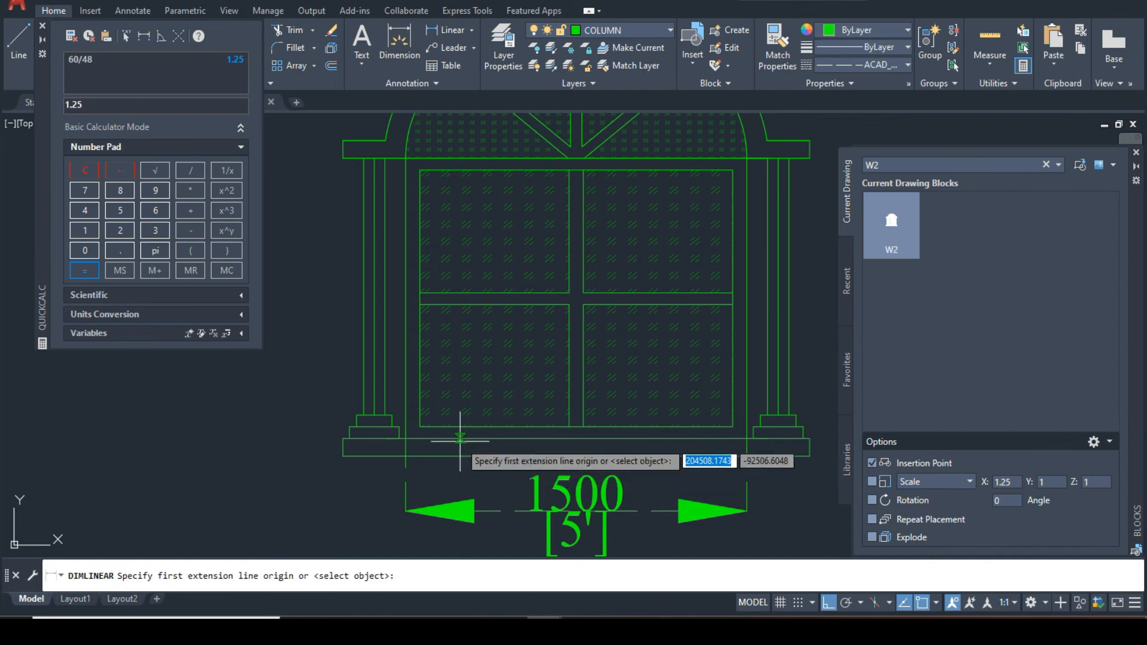
{"action": "left_click", "coordinate": [464, 439]}
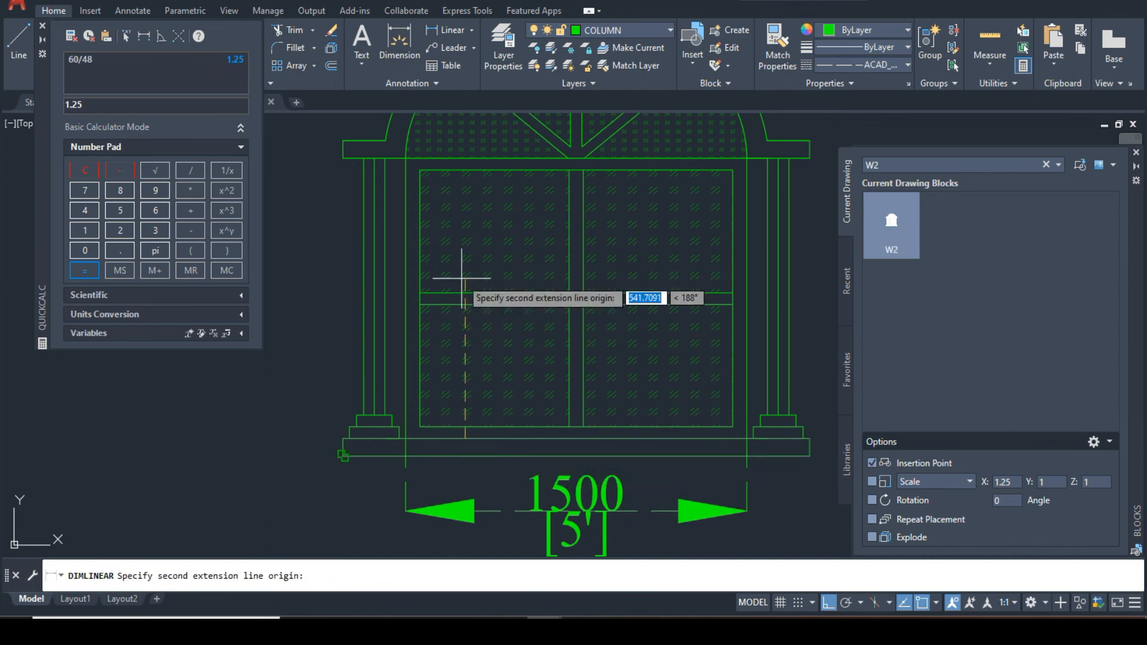
{"action": "middle_click_drag", "start_coordinate": [453, 156], "coordinate": [461, 190]}
{"action": "left_click", "coordinate": [471, 191]}
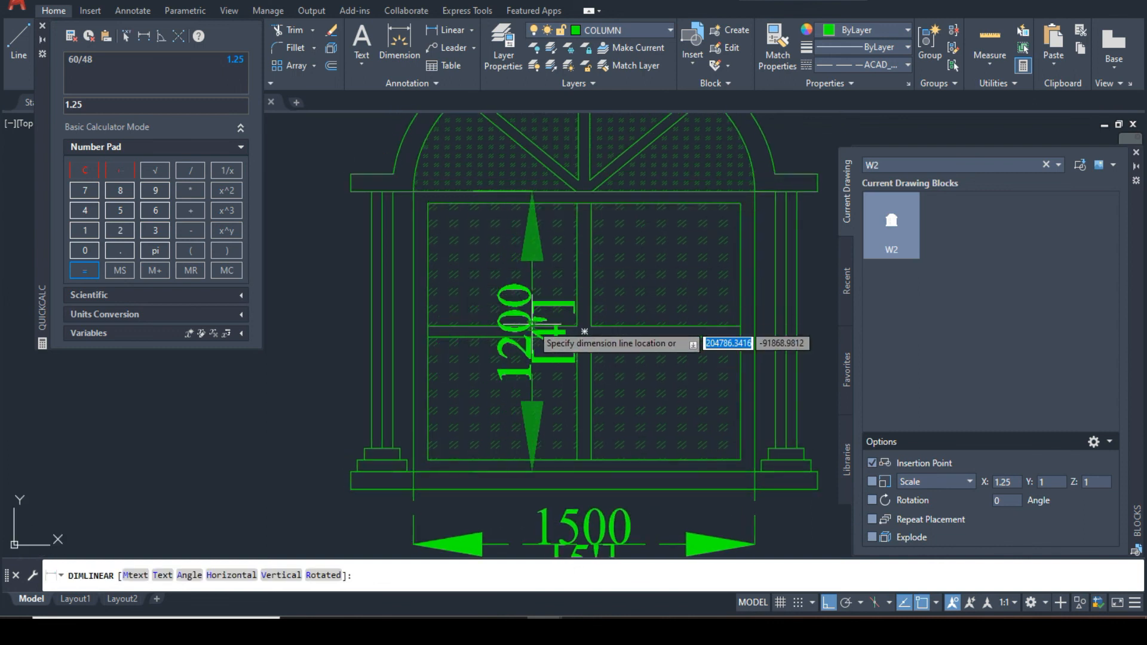
{"action": "left_click", "coordinate": [304, 389]}
{"action": "scroll", "coordinate": [529, 281], "scroll_direction": "down", "scroll_amount": 5}
{"action": "scroll", "coordinate": [534, 322], "scroll_direction": "up", "scroll_amount": 2}
{"action": "middle_click_drag", "start_coordinate": [526, 282], "coordinate": [550, 342]}
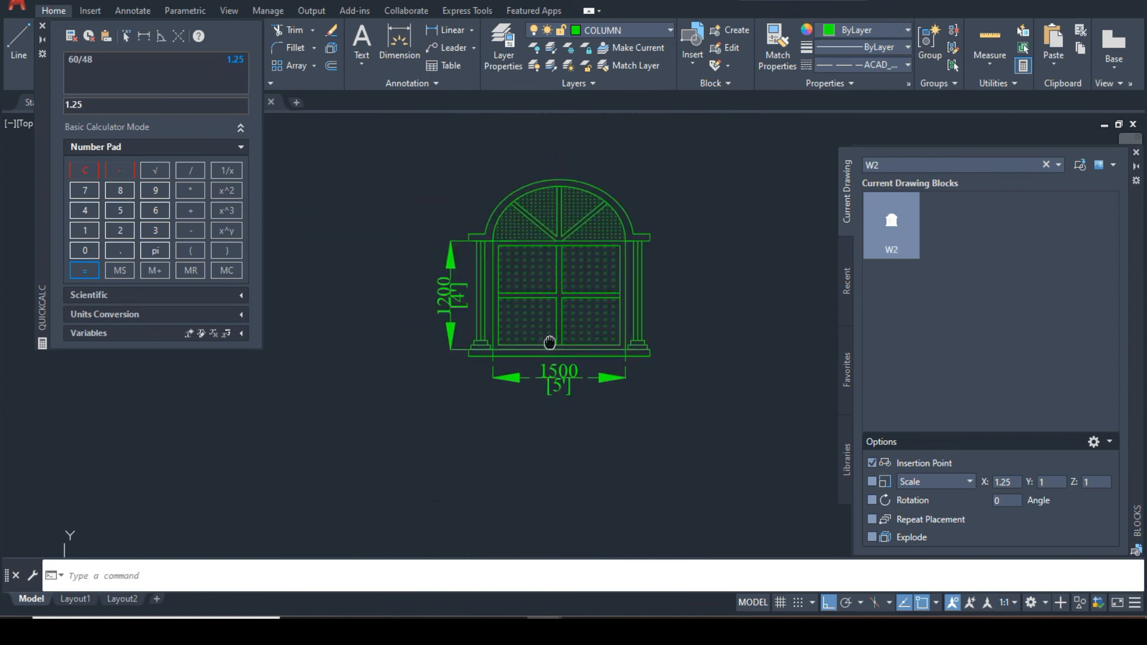